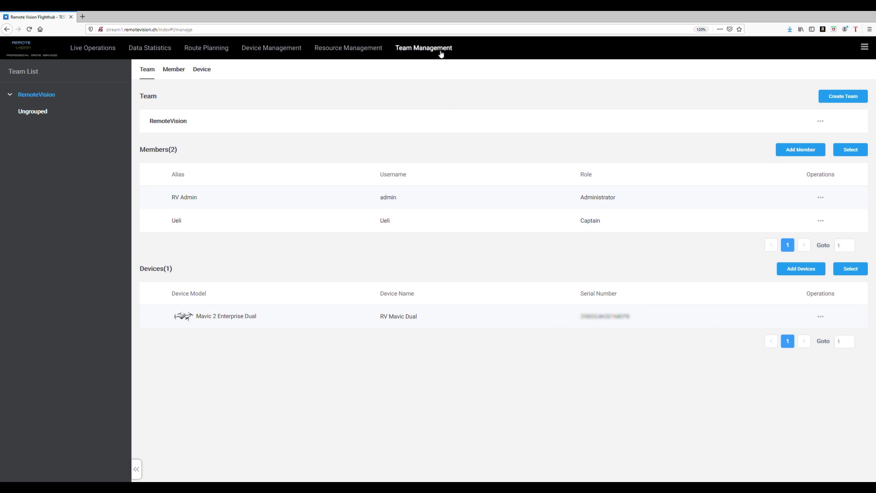
Step: Expand the RemoteVision team and view the members of its BORSAiR, AGRAiR and INSPAiR subteams
left_click(10, 95)
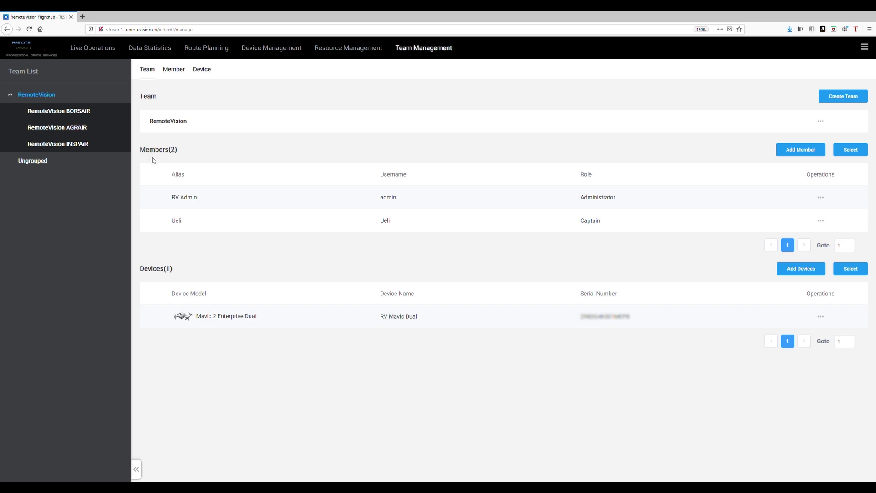
left_click(182, 72)
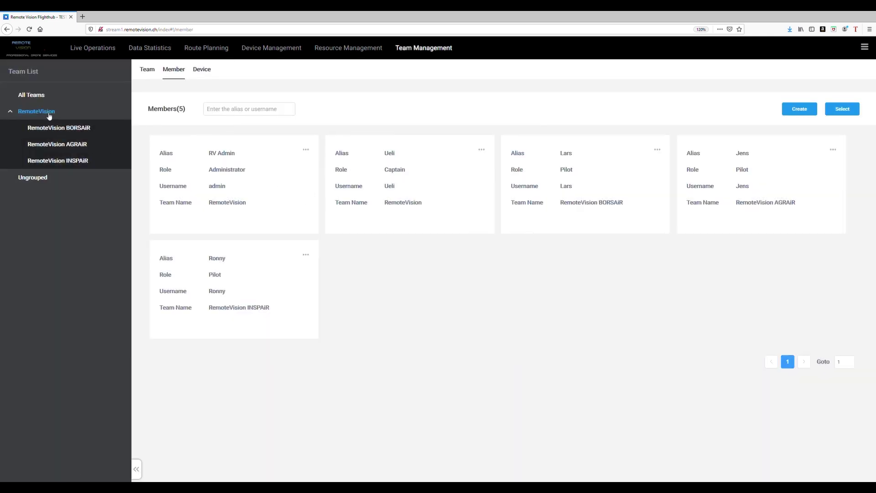
left_click(82, 127)
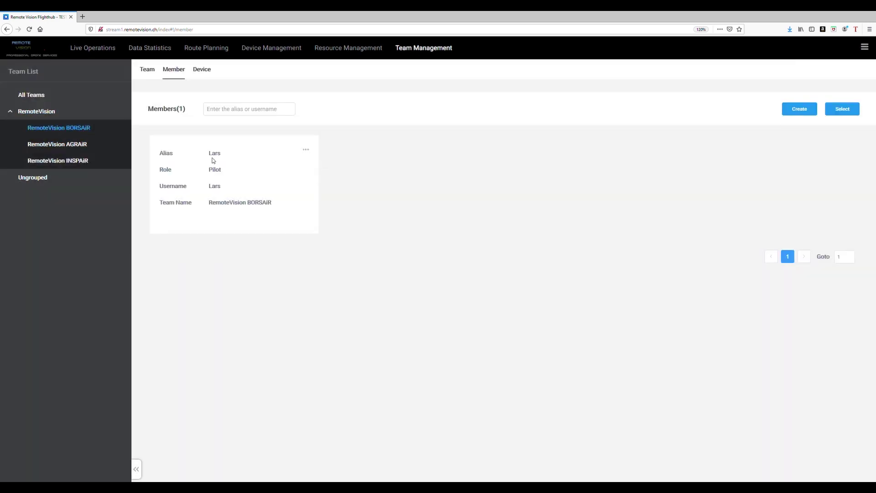
left_click(80, 145)
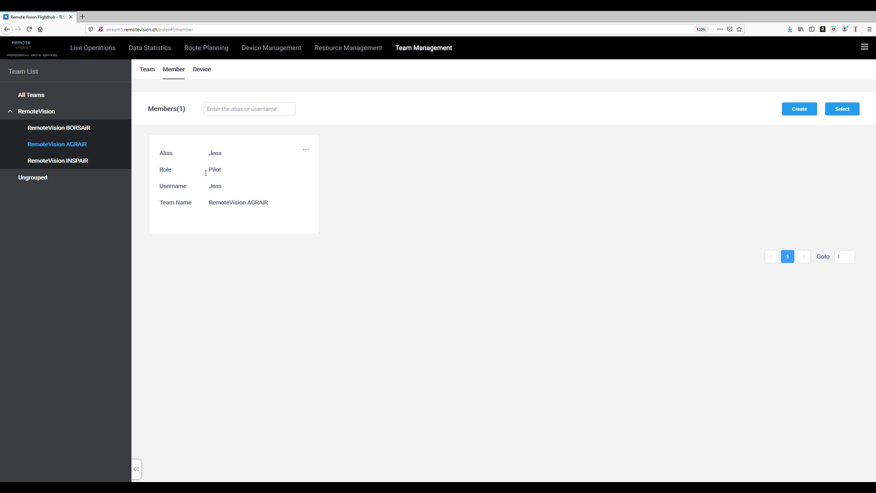
left_click(87, 161)
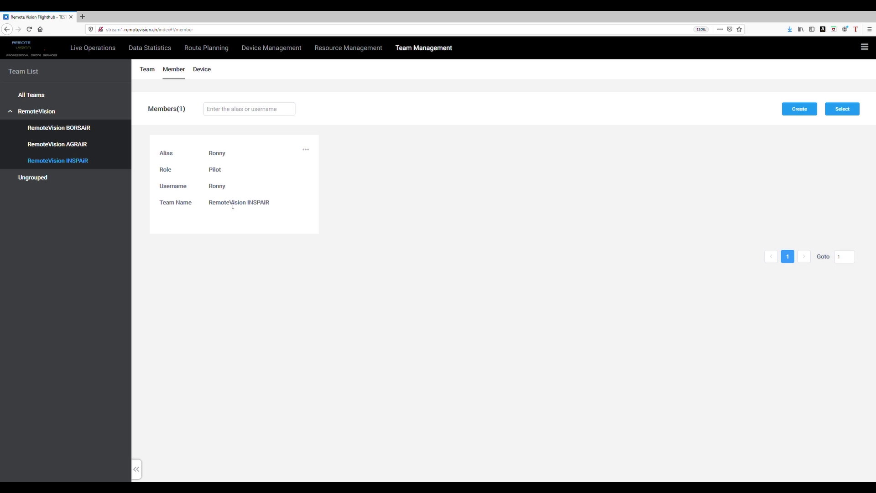
Step: View the devices assigned to the INSPAiR, AGRAiR and BORSAiR subteams and to the whole RemoteVision team
left_click(211, 73)
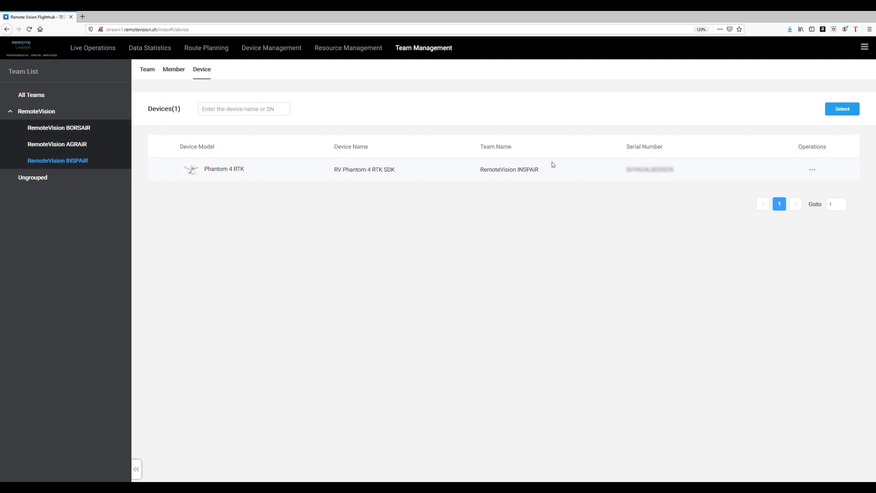
left_click(84, 145)
left_click(80, 130)
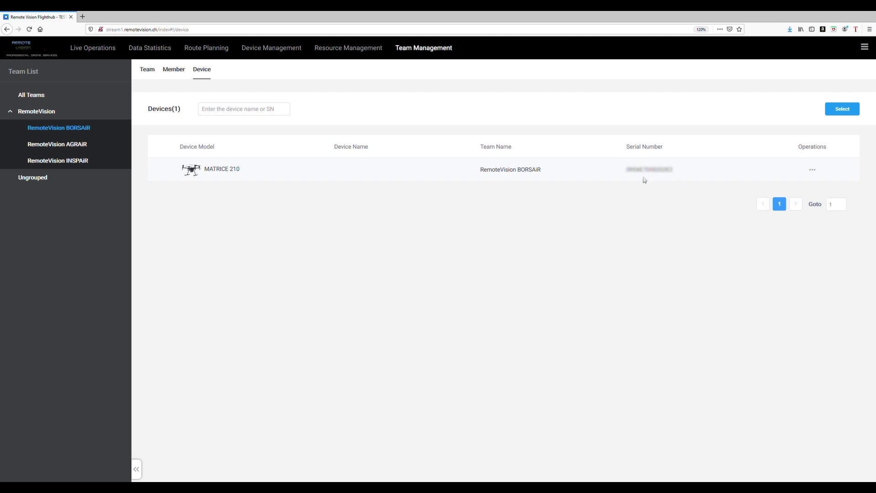
left_click(38, 112)
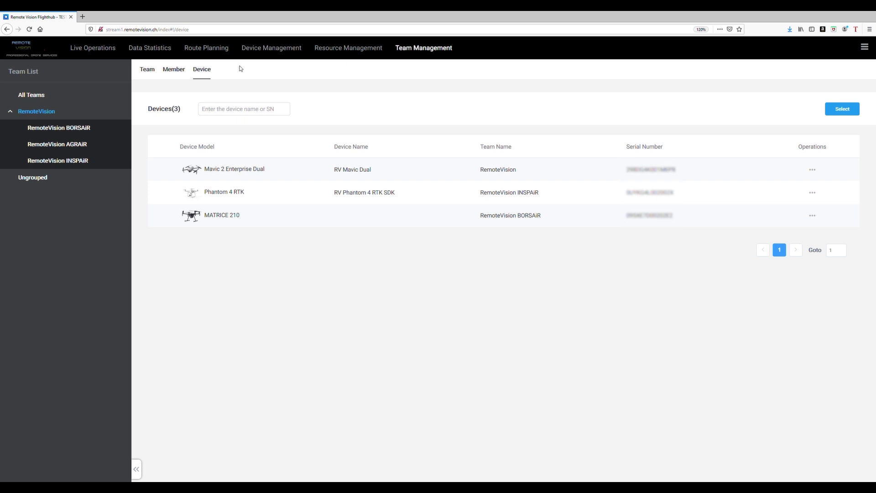
Step: View the Live Operations map around Switzerland
left_click(91, 50)
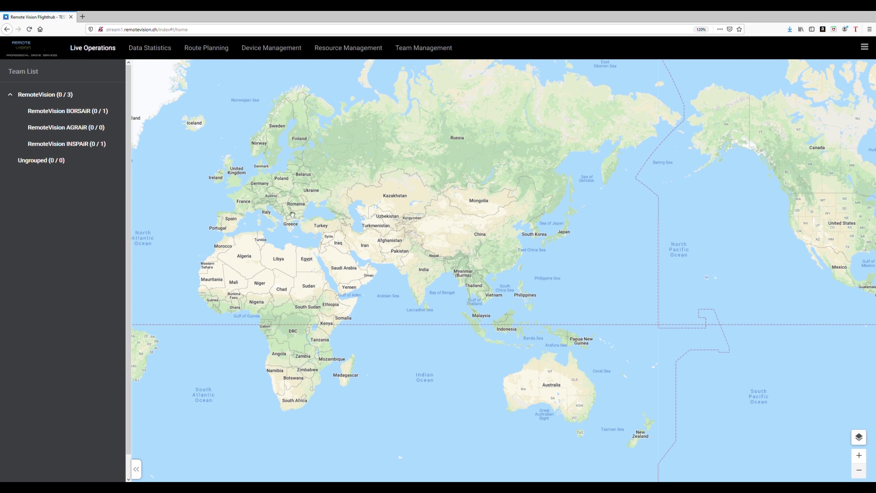
scroll(263, 203, "up", 3)
scroll(251, 213, "up", 3)
scroll(375, 217, "up", 1)
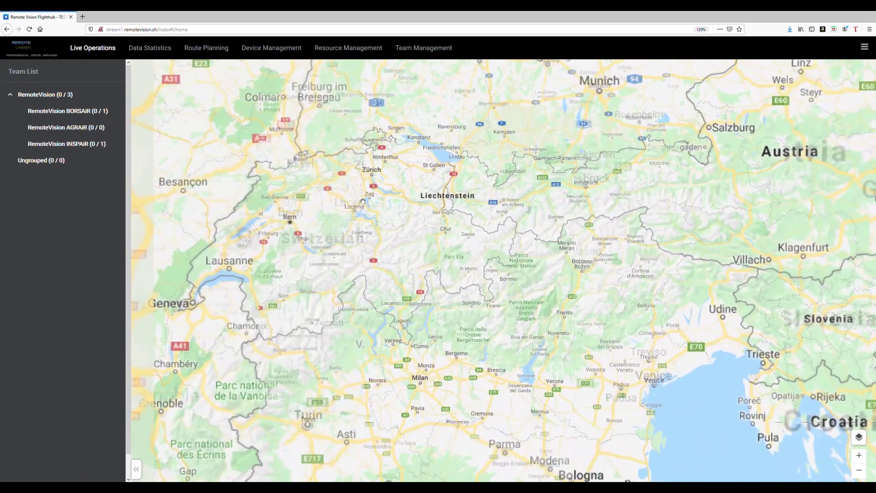
Step: Examine the flight records in Data Statistics for the INSPAiR, AGRAiR and BORSAiR subteams
left_click(164, 52)
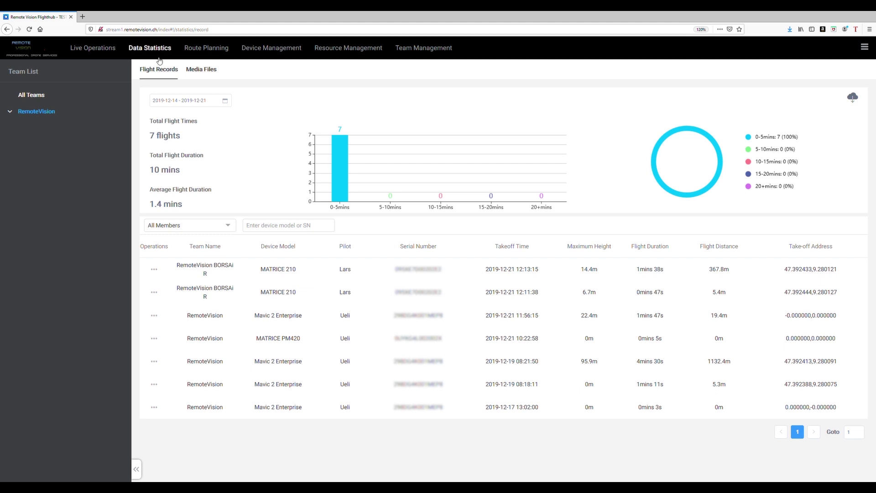
left_click(11, 112)
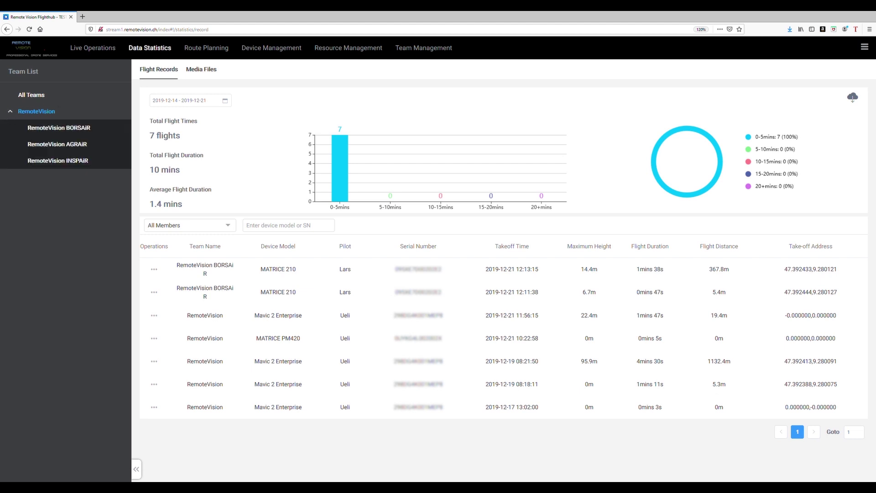
left_click(69, 160)
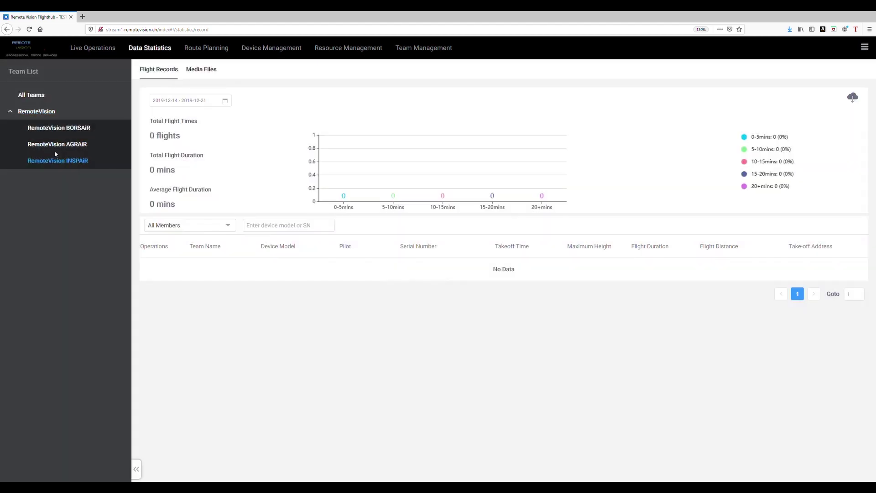
left_click(64, 145)
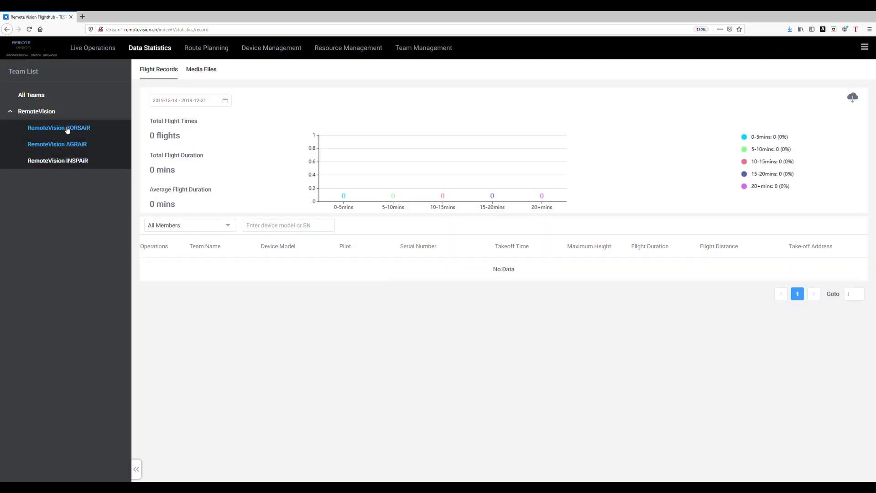
left_click(67, 128)
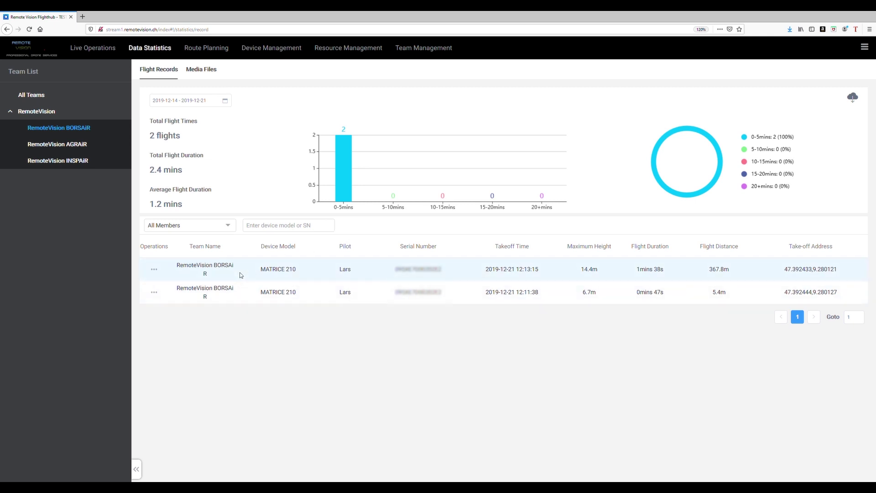
Step: Replay and download the trajectory of the MATRICE 210 flight that took off on 2019-12-21 at 12:13:15
left_click(155, 272)
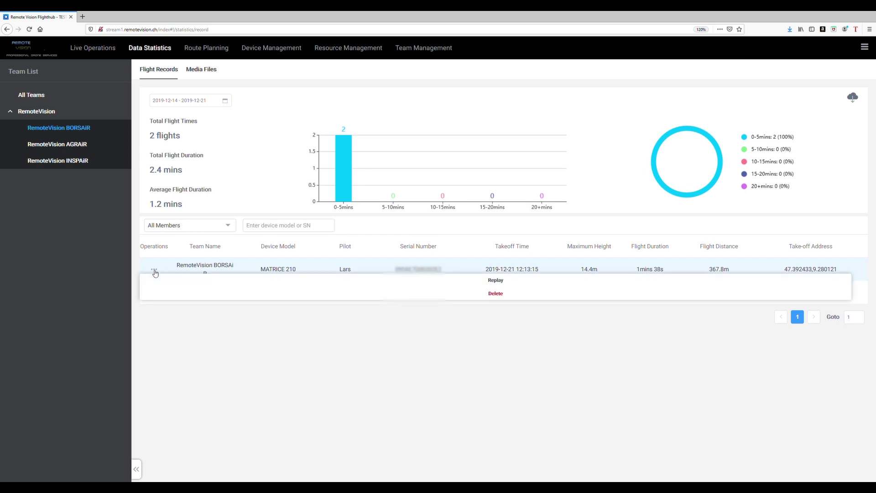
left_click(499, 283)
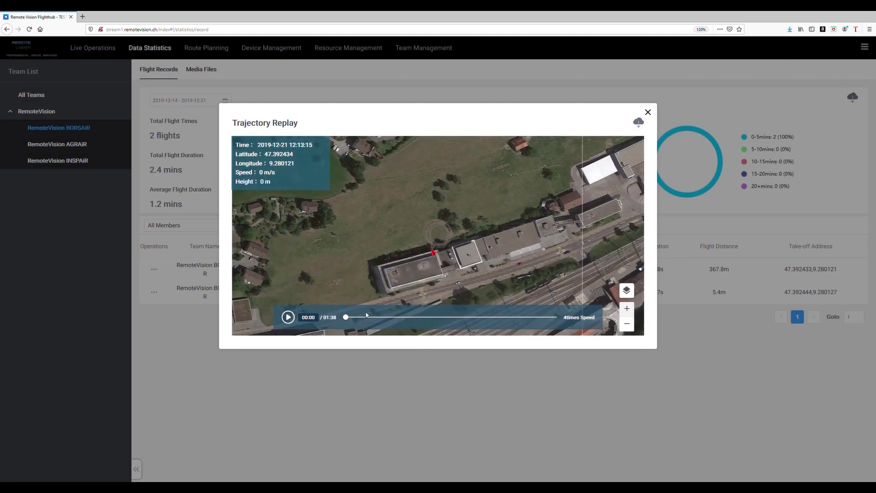
left_click(288, 317)
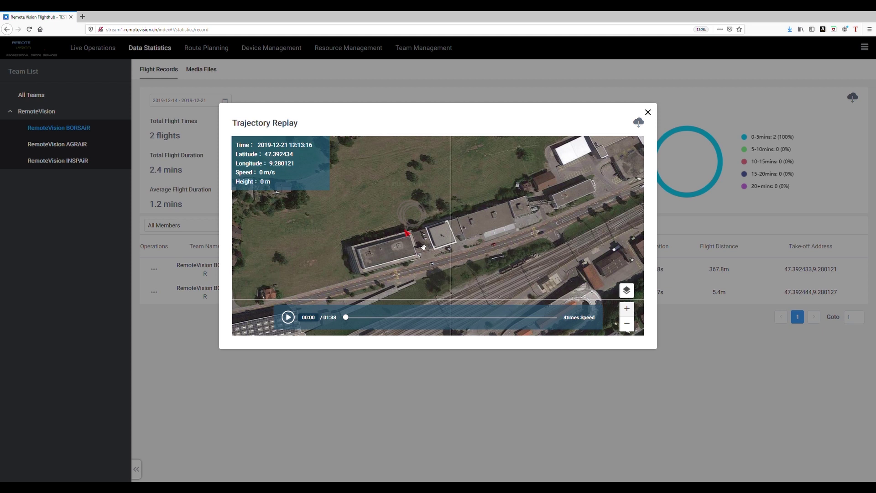
left_click(638, 123)
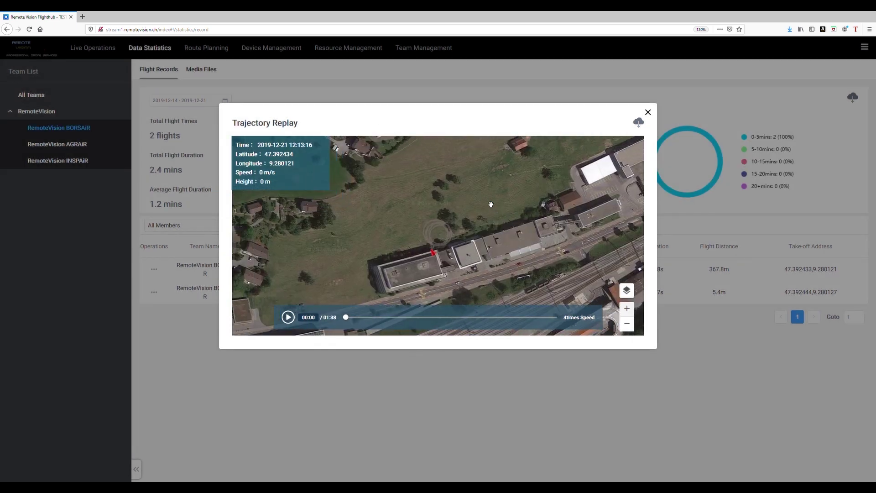
left_click(647, 112)
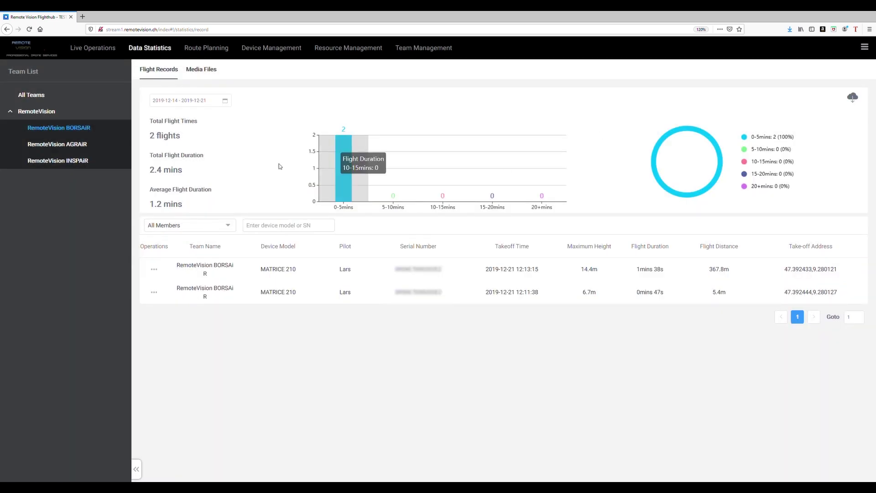
Step: Browse the RemoteVision team's media files and preview the thermal image from 08:34:58 and the image after it
left_click(200, 73)
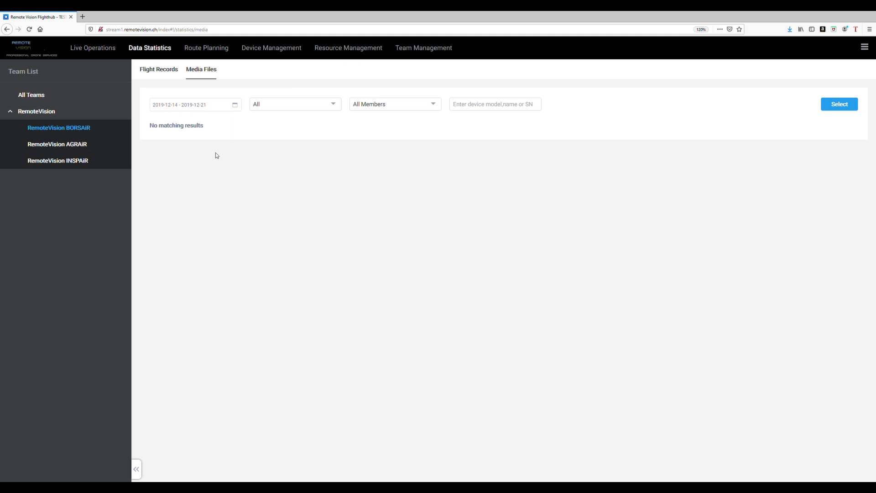
left_click(43, 114)
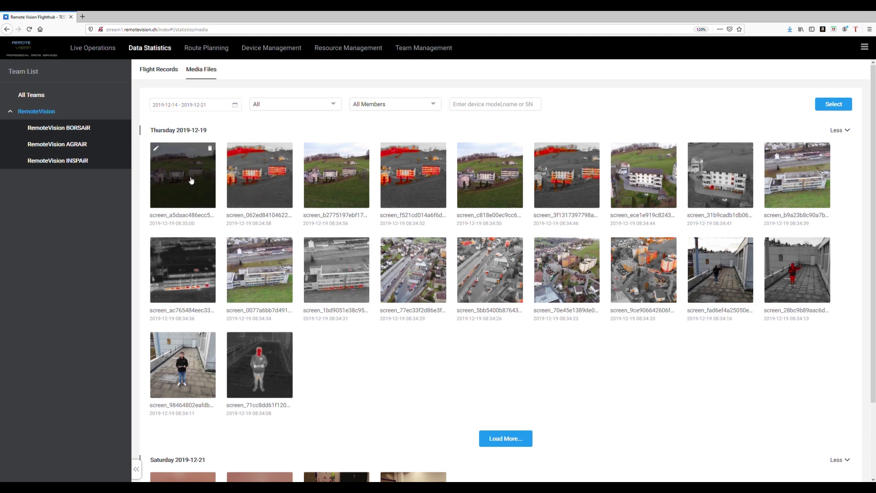
left_click(242, 176)
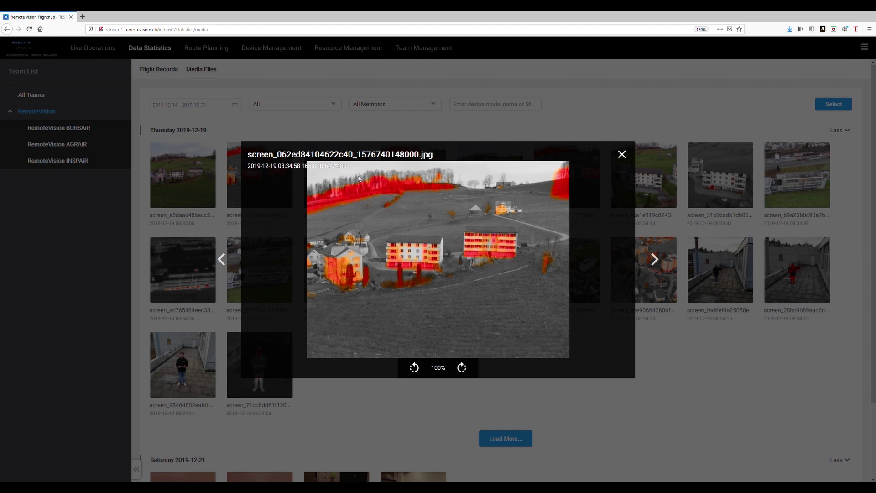
left_click(654, 259)
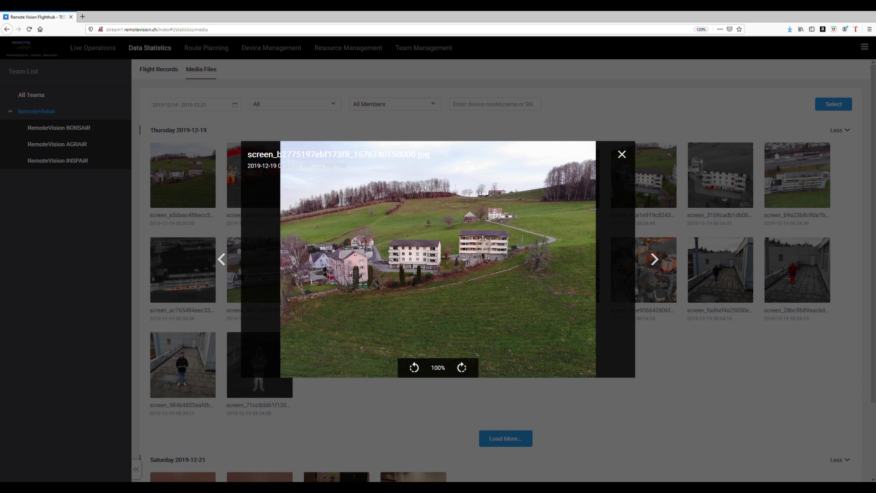
left_click(622, 154)
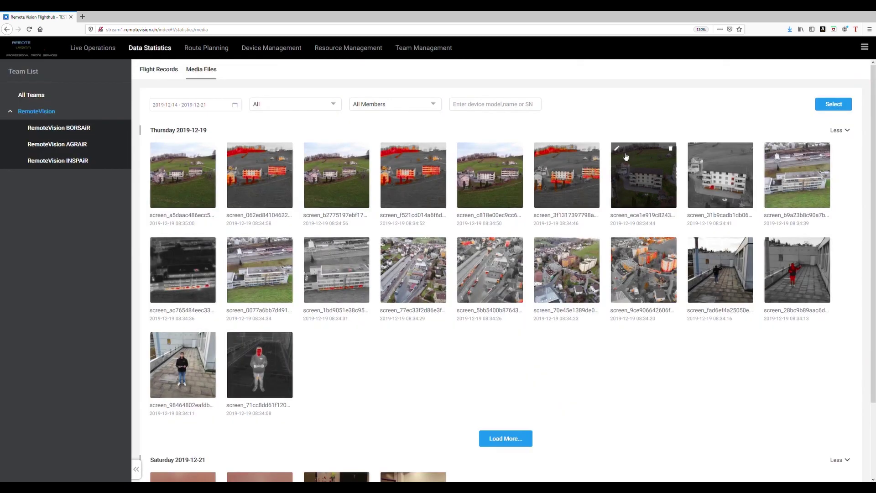
Step: Start a new oblique route for the RemoteVision INSPAiR team in Route Planning
left_click(213, 50)
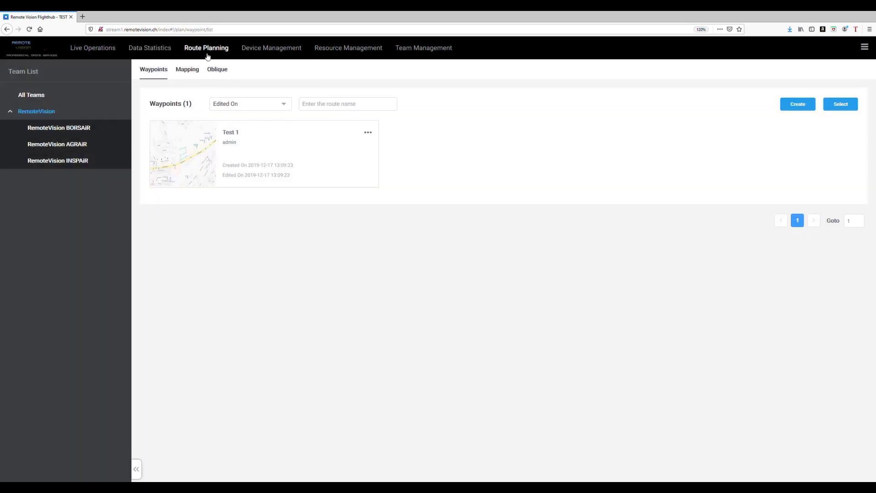
left_click(76, 162)
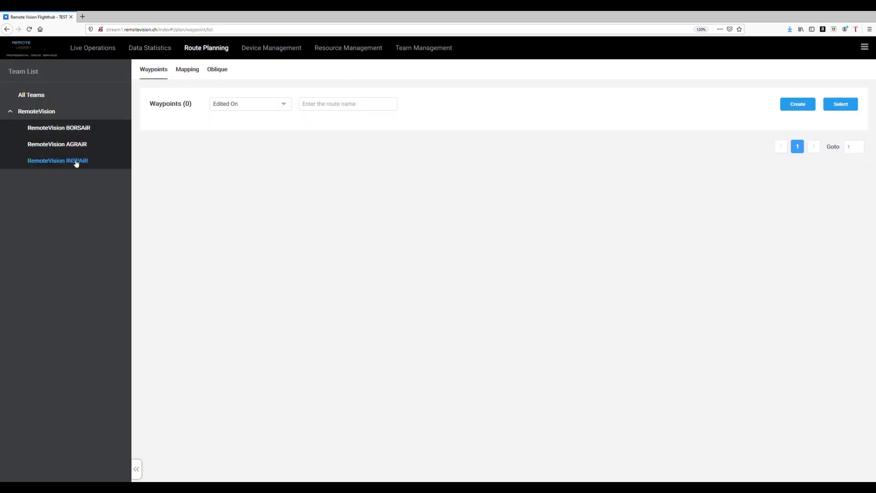
left_click(218, 70)
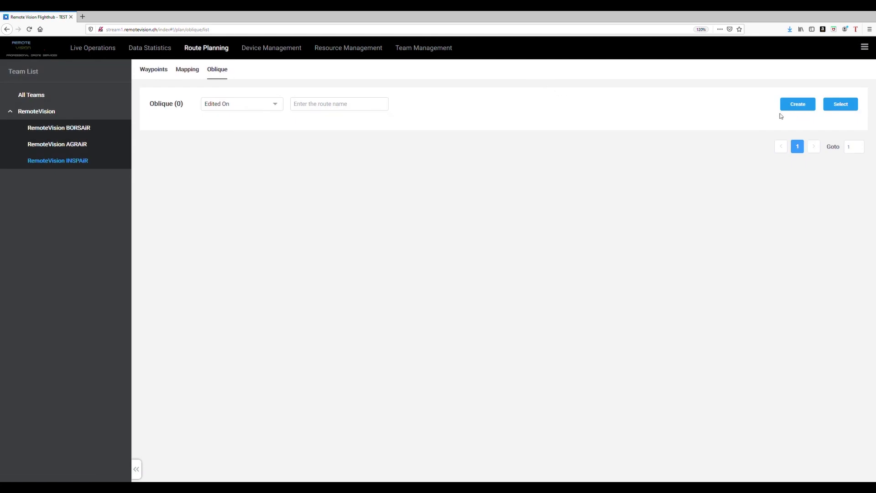
left_click(793, 104)
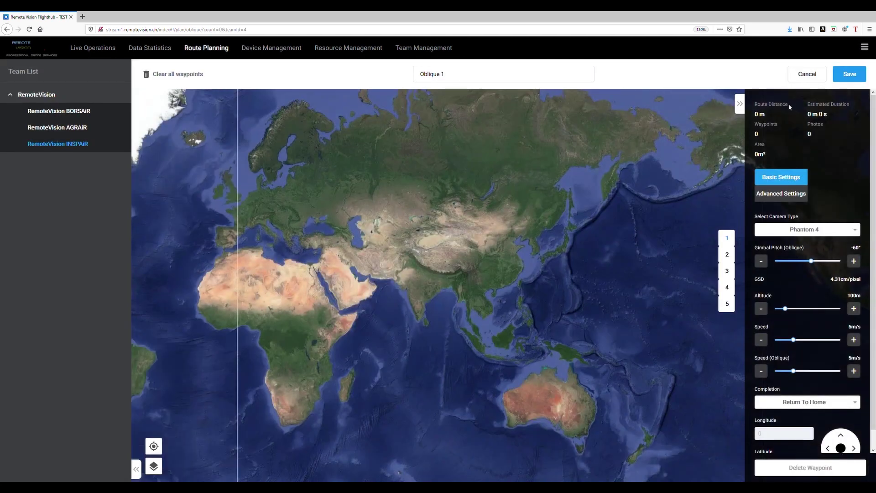
Step: Place the oblique survey area on the map over the buildings just north of the town's railway yard
scroll(255, 222, "up", 5)
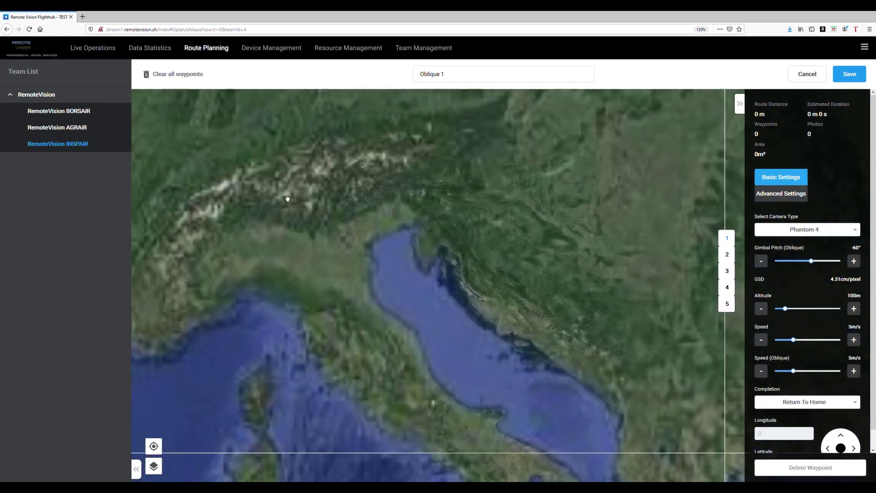
scroll(283, 185, "up", 3)
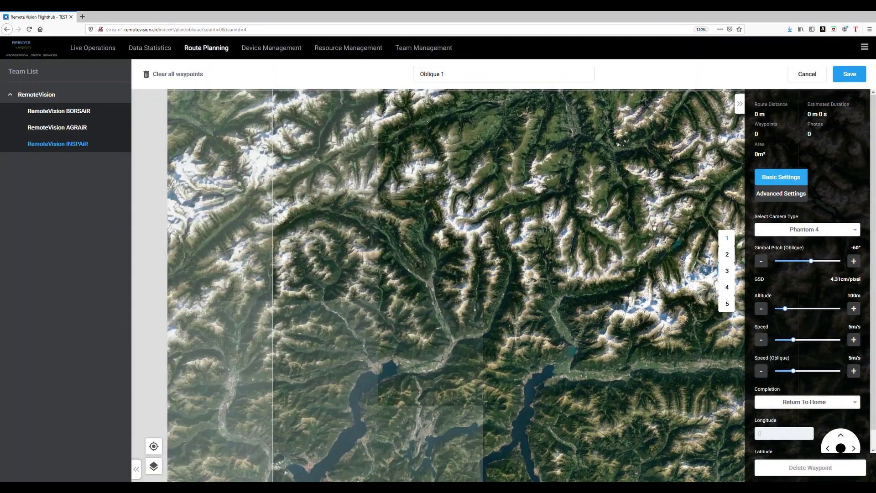
scroll(338, 196, "down", 2)
scroll(611, 275, "up", 2)
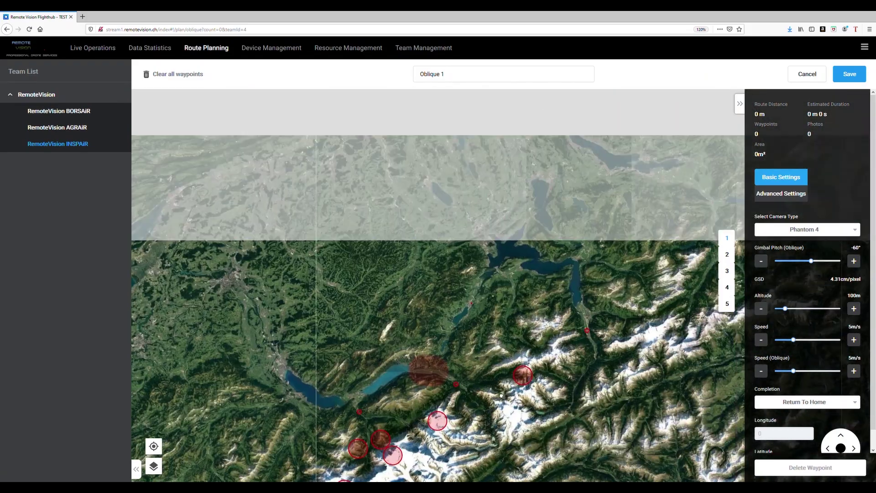
scroll(612, 275, "up", 3)
scroll(493, 287, "down", 1)
scroll(478, 349, "up", 2)
scroll(478, 348, "up", 4)
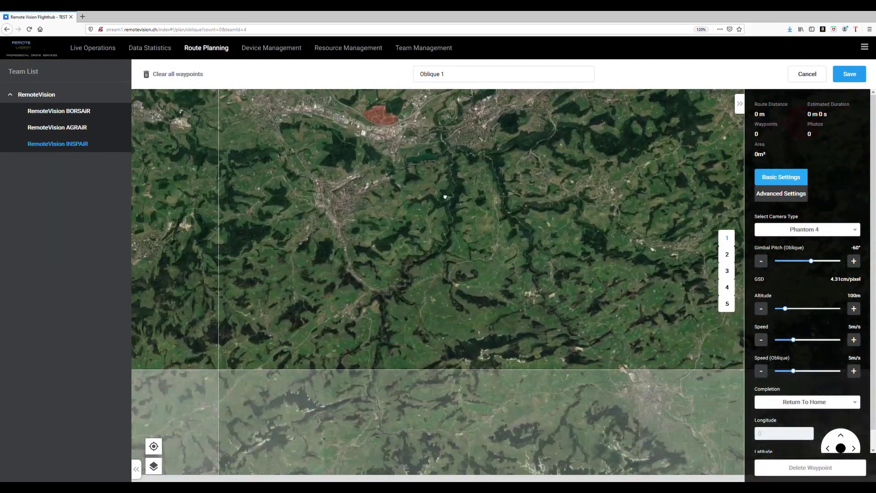
scroll(330, 199, "up", 4)
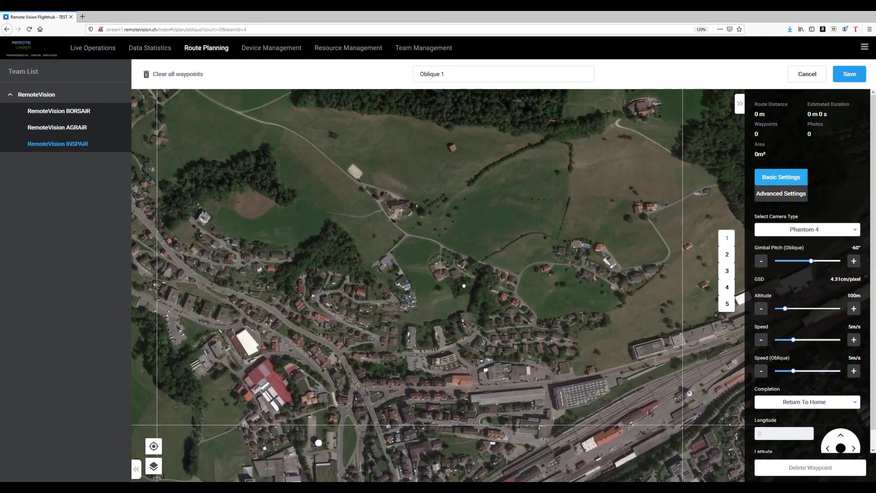
left_click_drag(459, 260, 191, 173)
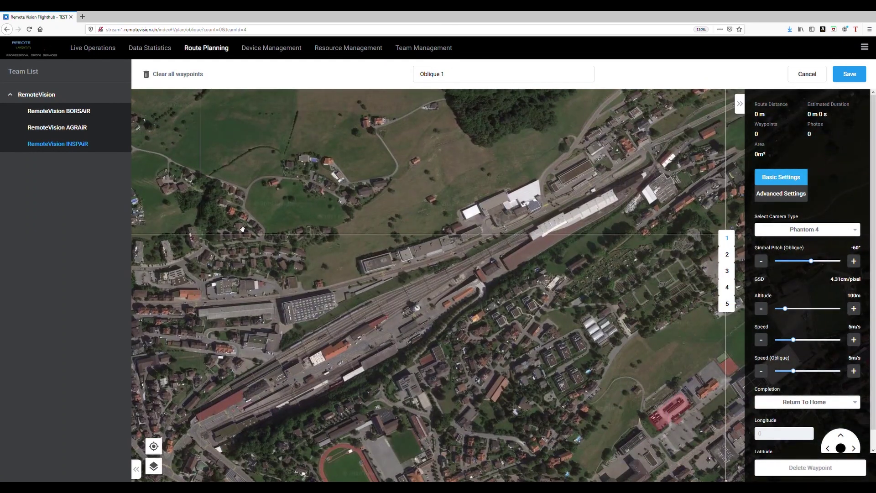
left_click(345, 263)
Step: Reshape the survey area's four corners to follow the buildings along the railway, with sides of about 75 m and 222 m
left_click_drag(359, 275, 446, 255)
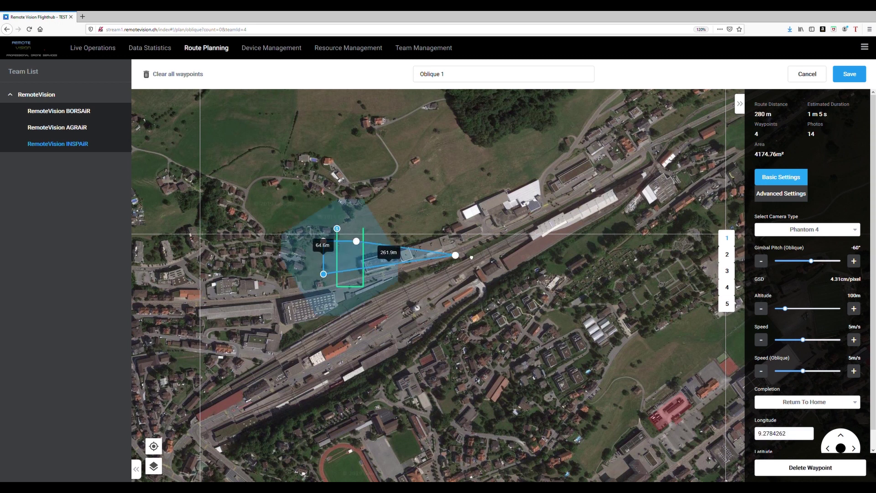
left_click_drag(357, 241, 458, 215)
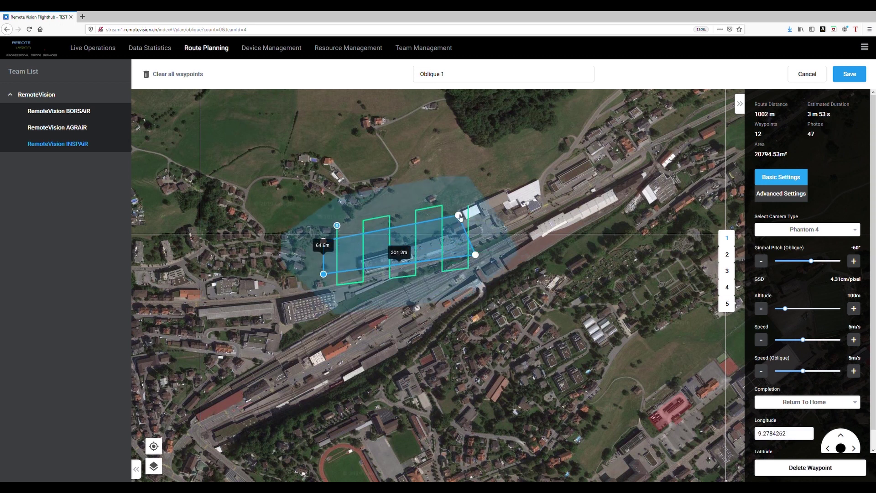
left_click_drag(323, 274, 366, 282)
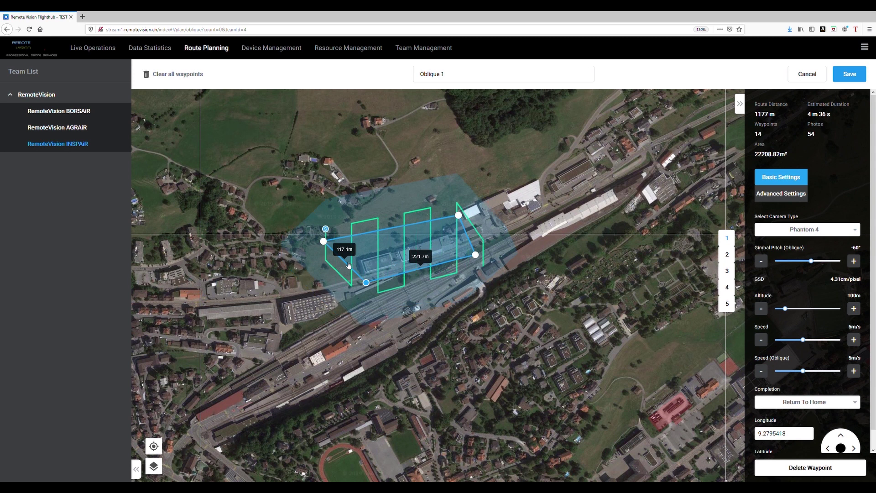
left_click_drag(328, 247, 356, 250)
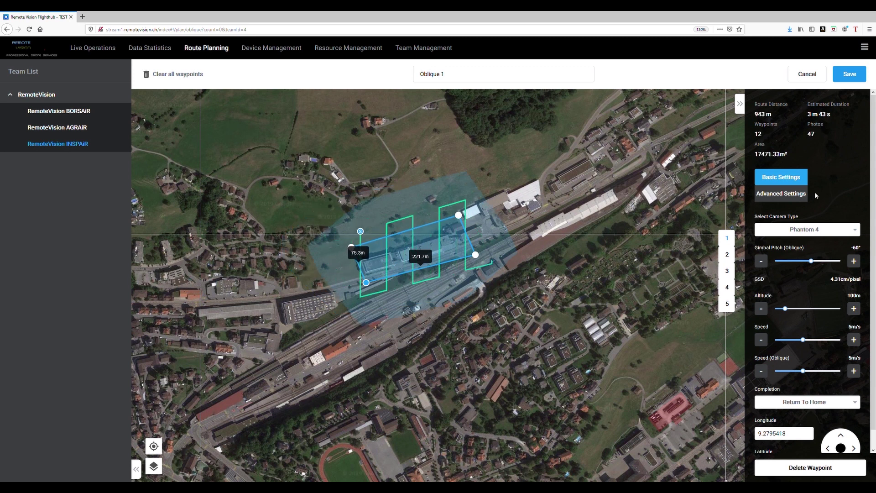
Step: Set the route's camera type to Phantom 4 RTK and its altitude to 61 m
left_click(833, 230)
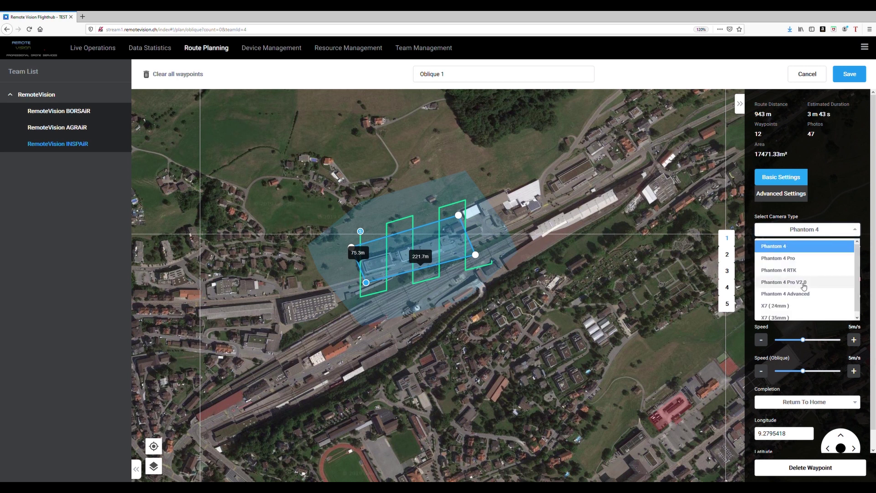
left_click(795, 270)
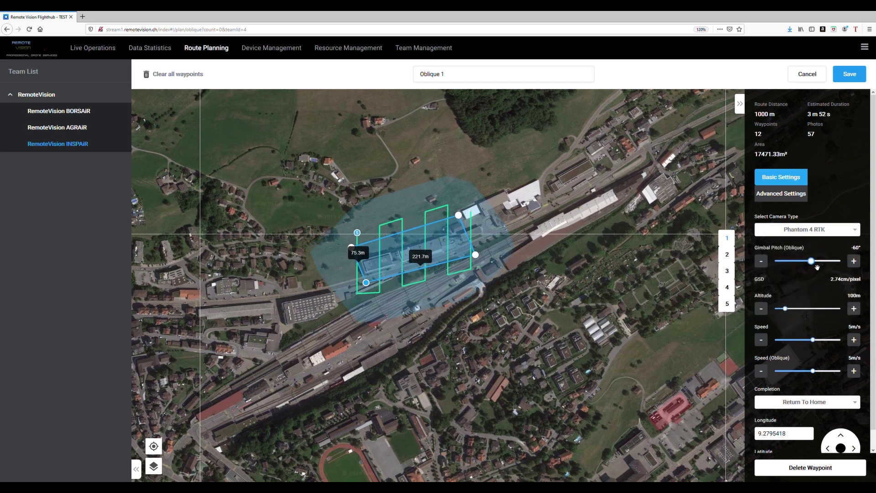
left_click_drag(784, 308, 783, 310)
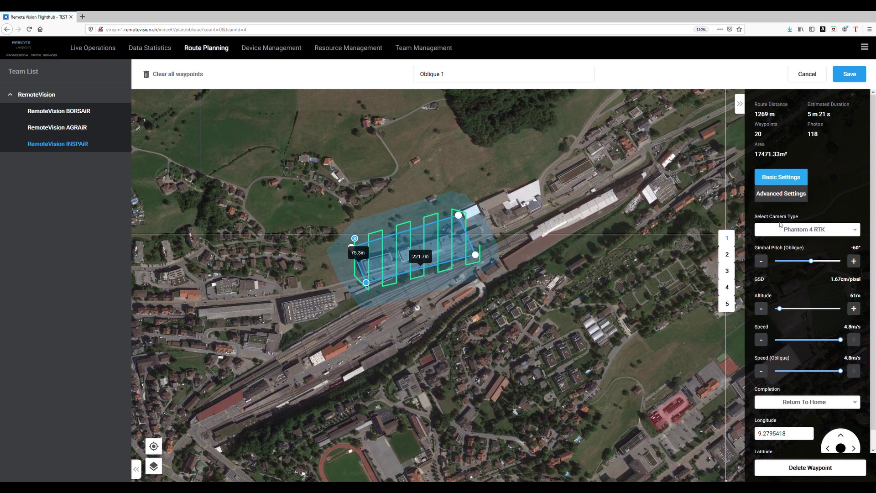
Step: Preview flight paths 2 to 5 of the oblique route one after another
left_click(727, 255)
left_click(727, 271)
left_click(728, 288)
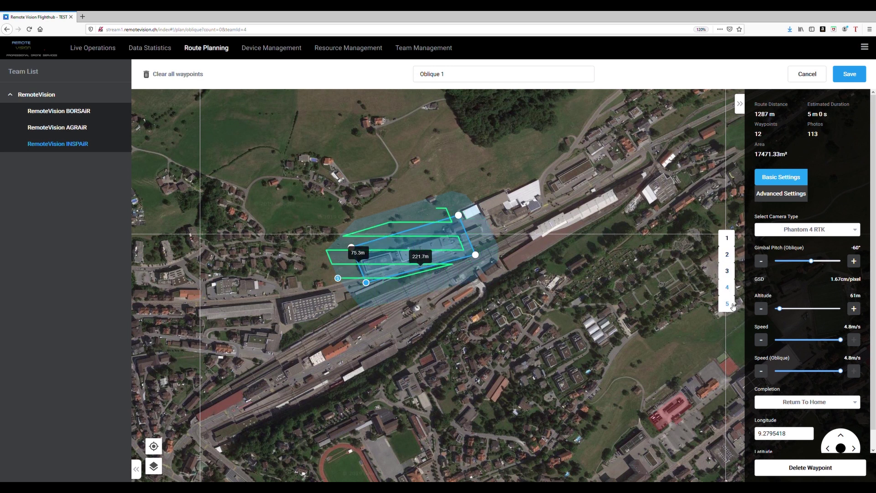
left_click(730, 304)
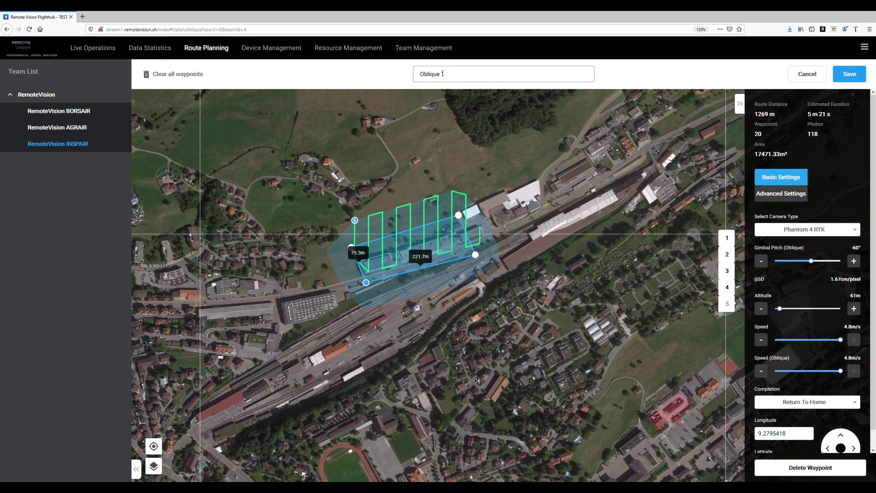
Step: Rename the oblique route as Test 2 and save it
left_click_drag(450, 77, 407, 71)
type("Test 2")
left_click(850, 74)
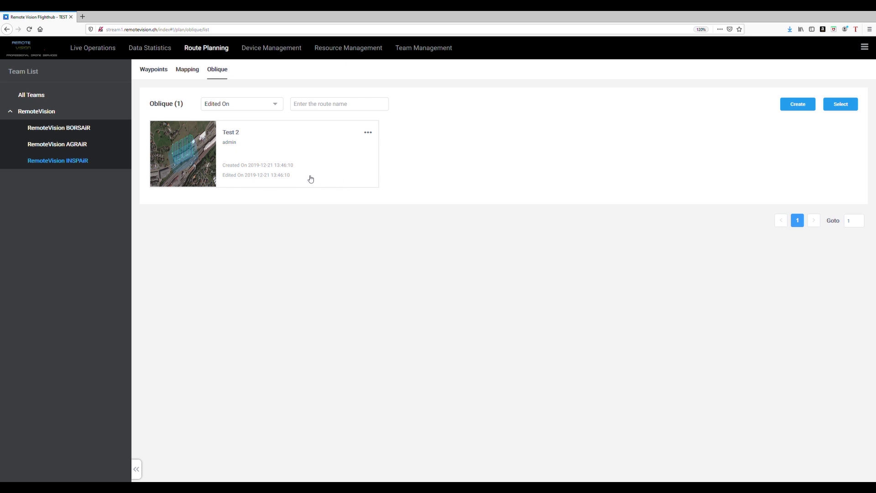
Step: Review the aircraft lists of the RemoteVision and RemoteVision BORSAiR teams in Device Management
left_click(276, 51)
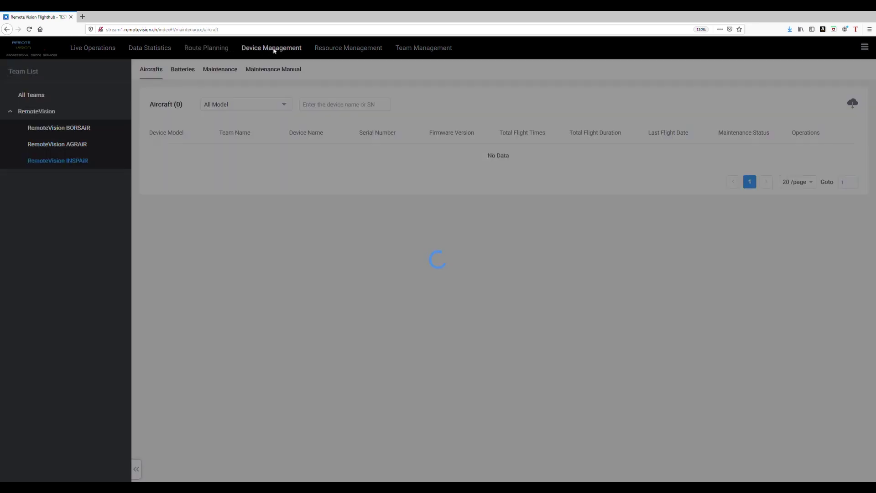
left_click(46, 112)
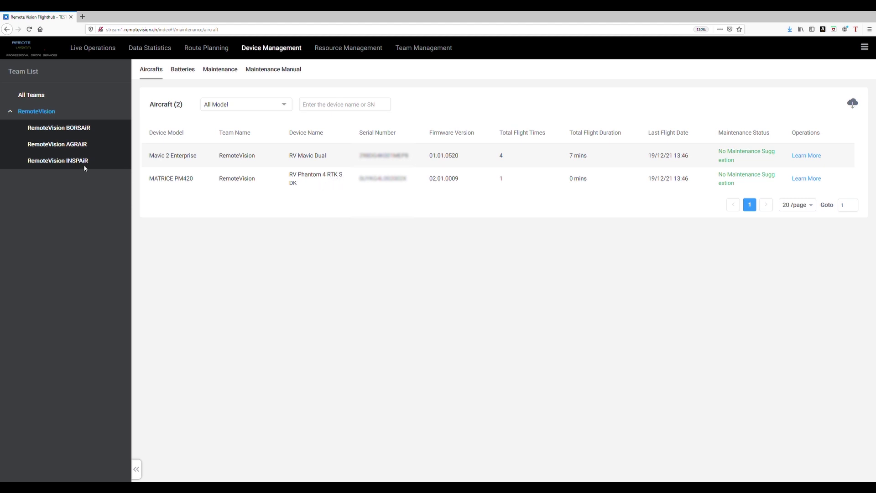
left_click(76, 129)
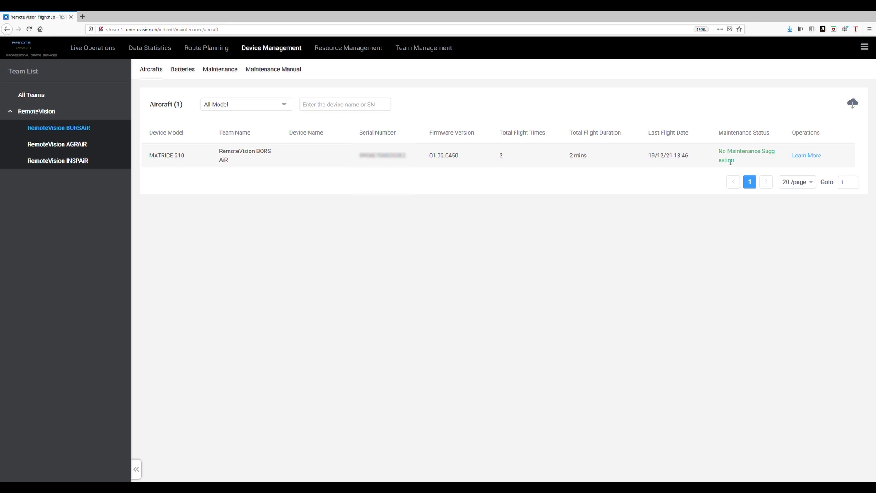
Step: Examine the usage details of the BORSAiR team's MATRICE 210, then close them
left_click(817, 159)
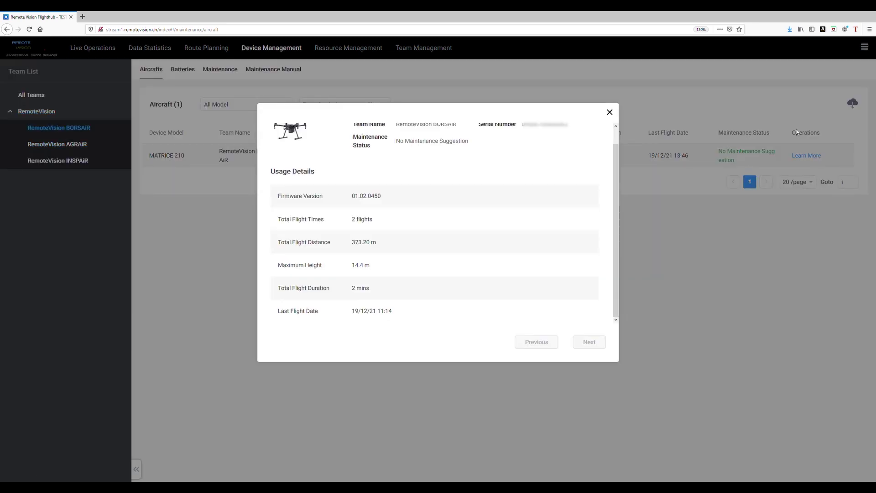
left_click_drag(615, 163, 623, 128)
scroll(623, 128, "down", 1)
left_click(609, 112)
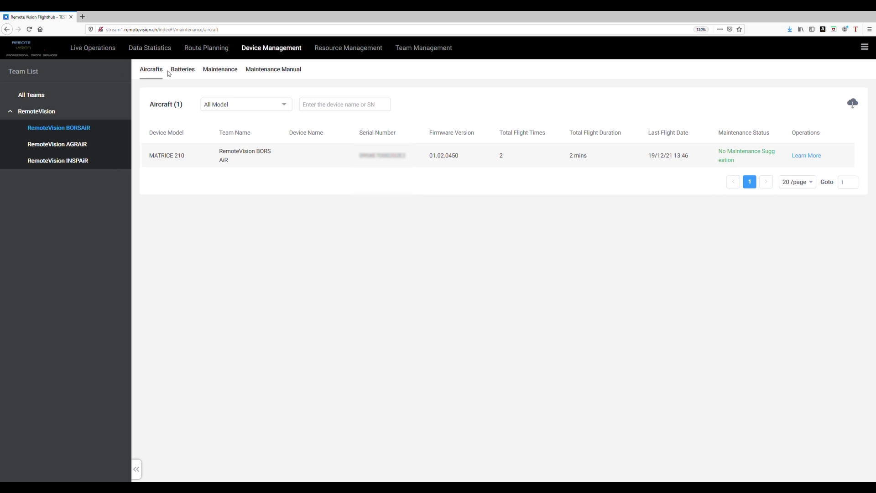
Step: Review the RemoteVision team's batteries, including flight times, device status and maintenance status
left_click(187, 72)
left_click(30, 111)
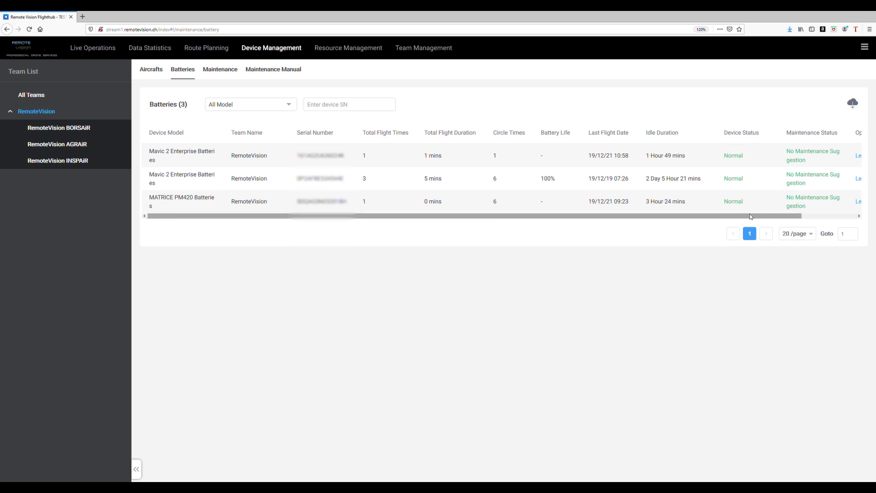
left_click_drag(750, 218, 811, 218)
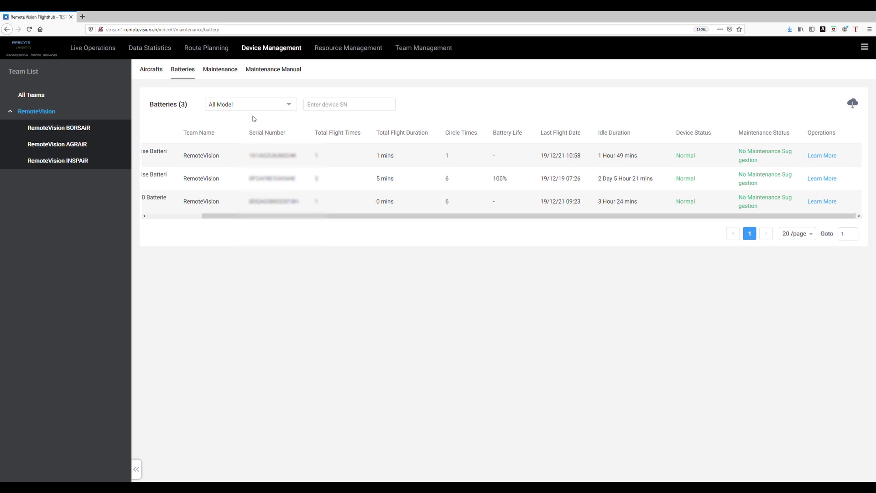
Step: Review the RemoteVision team's maintenance overview and lists, and open the aircraft and battery maintenance manual
left_click(231, 72)
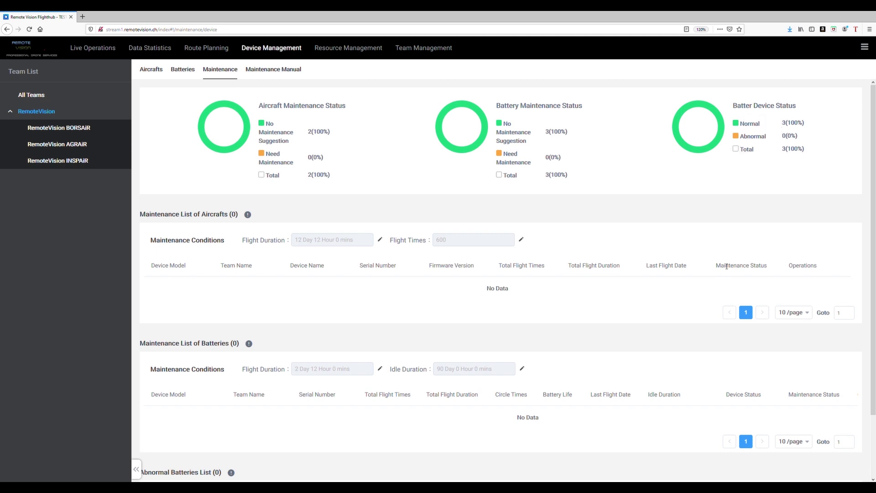
scroll(750, 172, "down", 3)
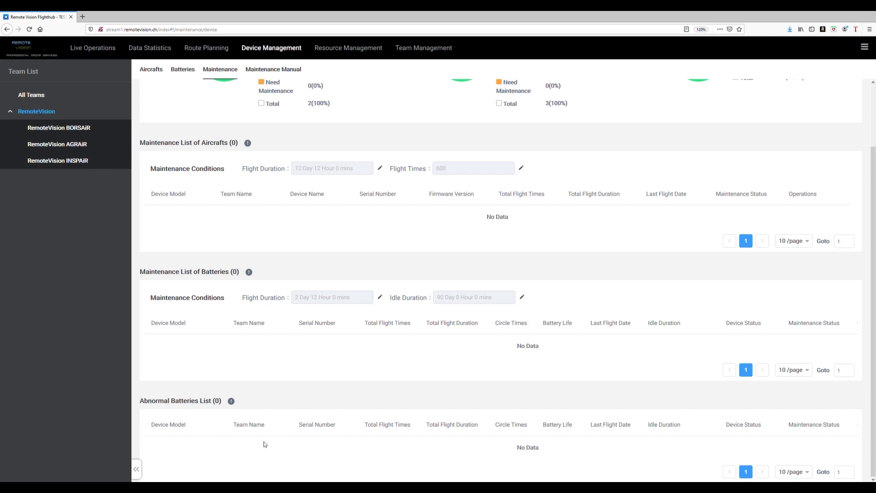
scroll(265, 444, "up", 3)
left_click(284, 71)
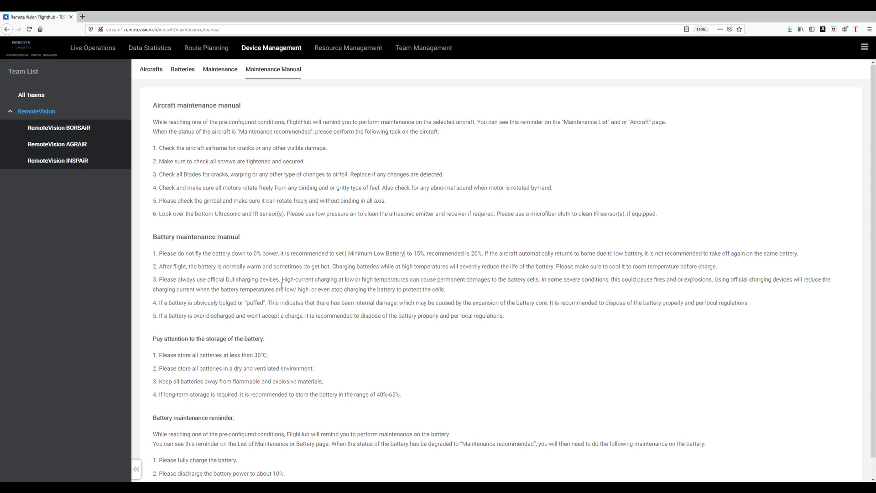
Step: Edit the availability of the Matrice 210 firmware 01.02.0450 in Resource Management and make it unavailable to the whole RemoteVision team
left_click(343, 49)
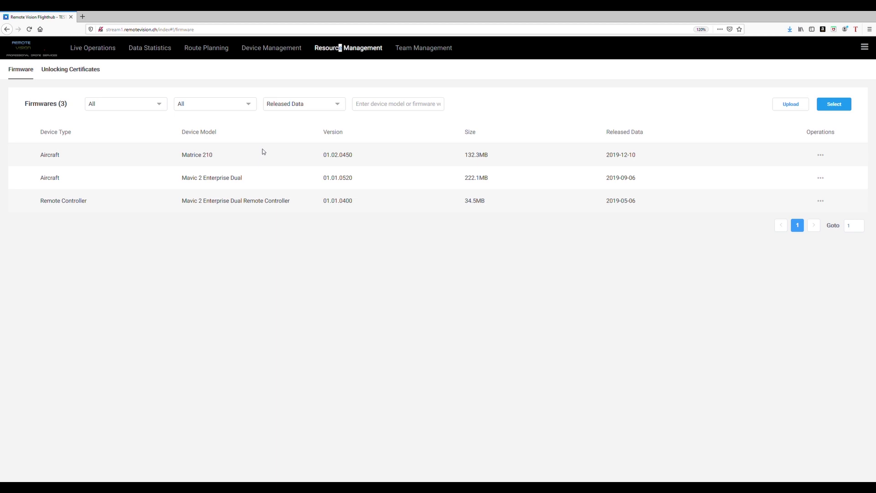
left_click(822, 157)
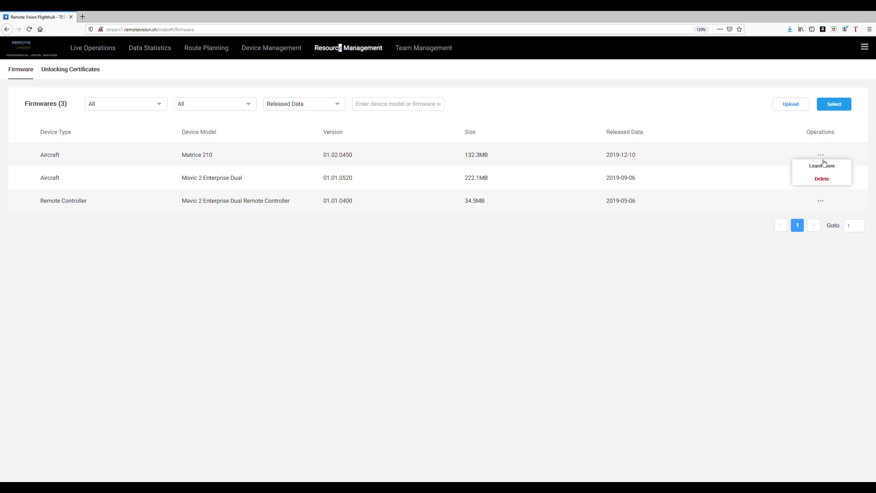
left_click(822, 166)
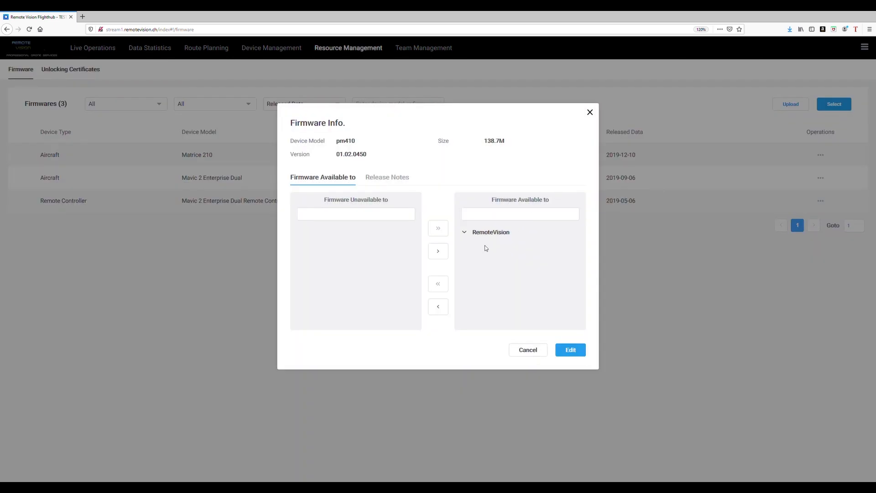
left_click(464, 232)
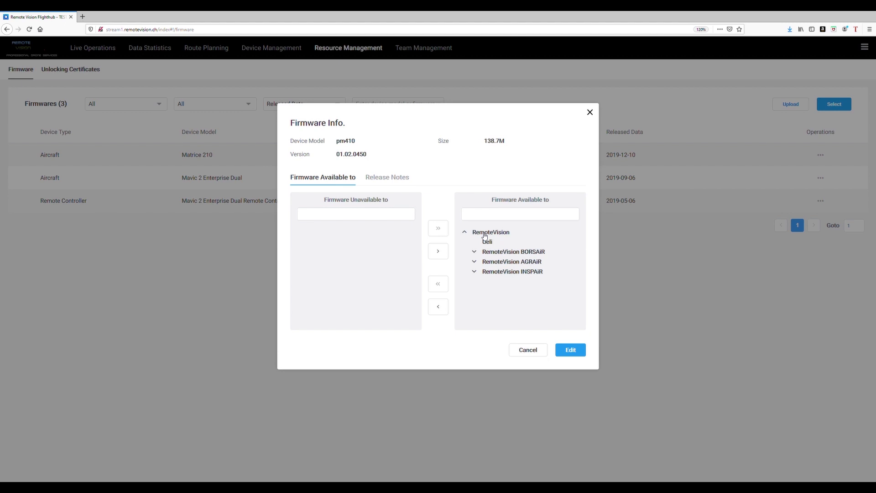
left_click(579, 350)
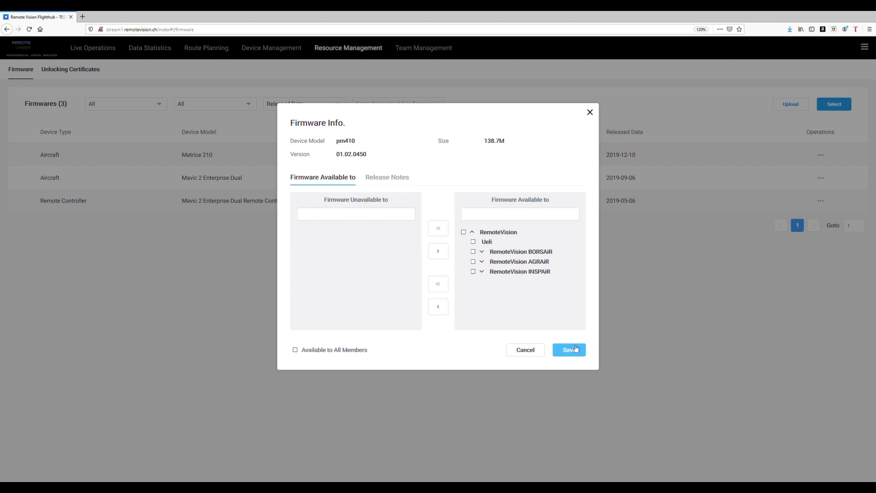
left_click(464, 231)
left_click(439, 285)
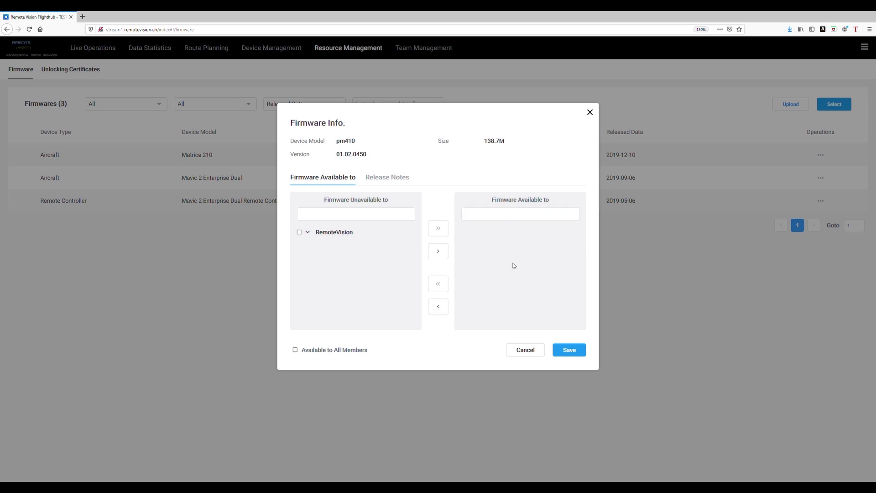
Step: Make the firmware available to RemoteVision BORSAiR and the individual member listed directly under RemoteVision, and save the availability
left_click(307, 231)
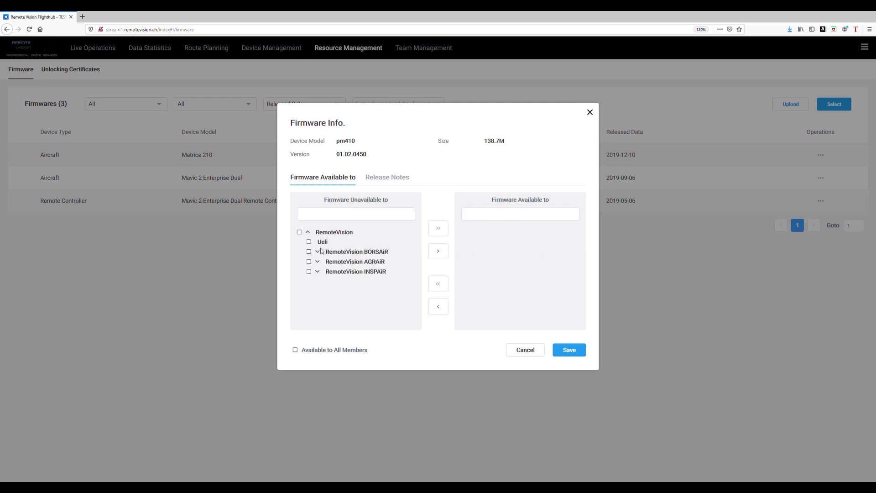
left_click(309, 251)
left_click(440, 251)
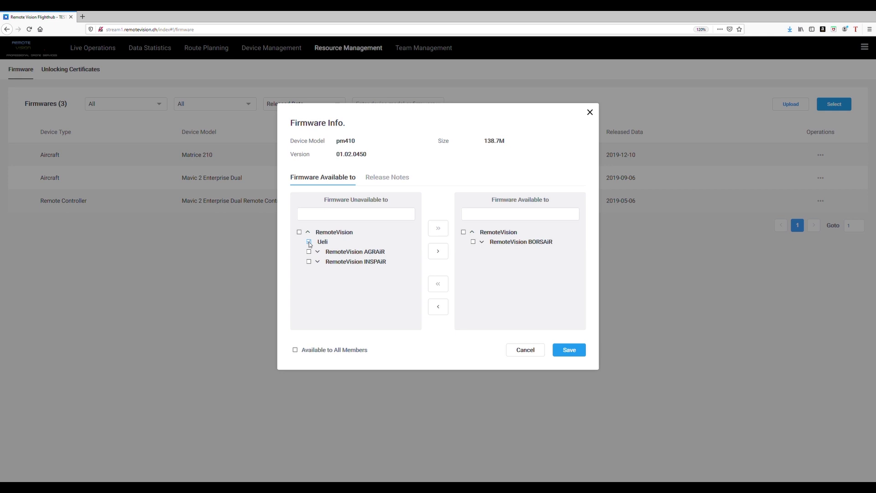
left_click(438, 252)
left_click(569, 350)
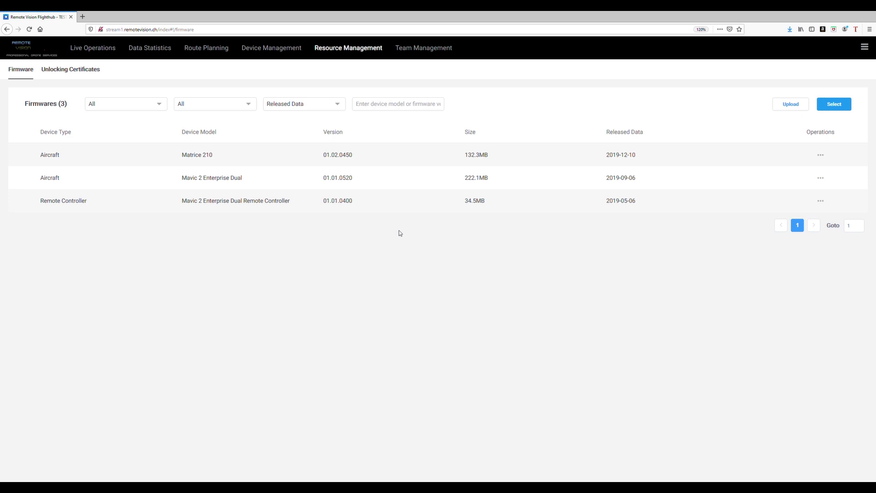
Step: Open the unlocking certificates in Resource Management
left_click(87, 71)
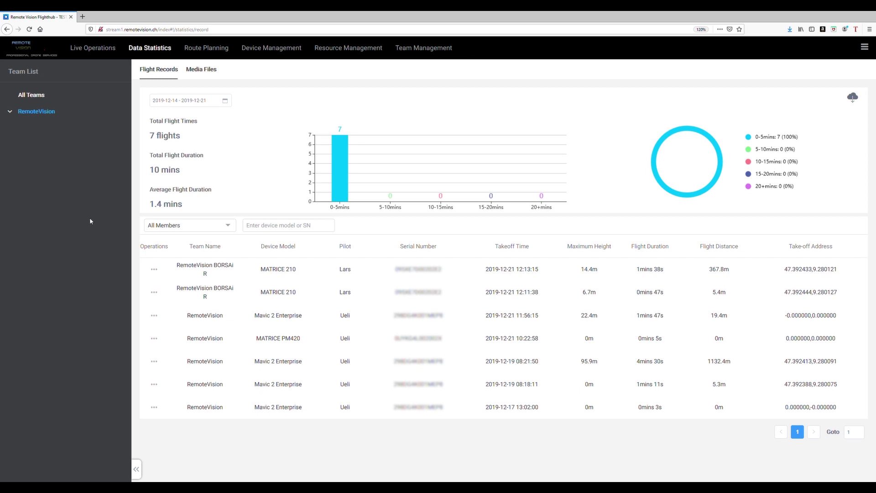
Step: Open Live Operations and locate the Matrice 210 on the world map
left_click(100, 48)
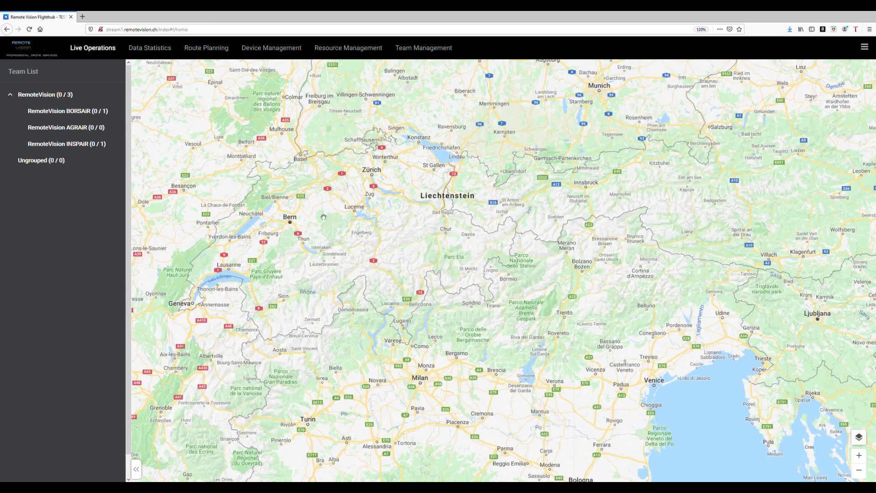
left_click_drag(389, 212, 484, 213)
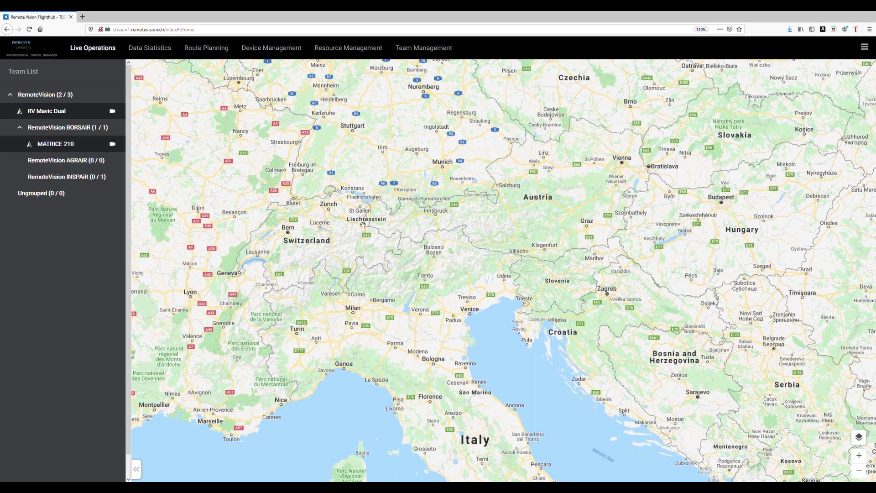
scroll(337, 244, "down", 2)
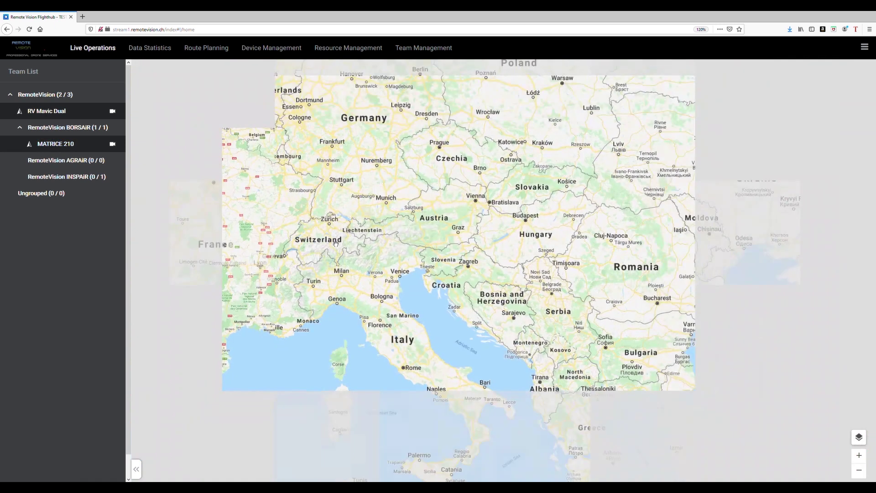
scroll(337, 242, "down", 2)
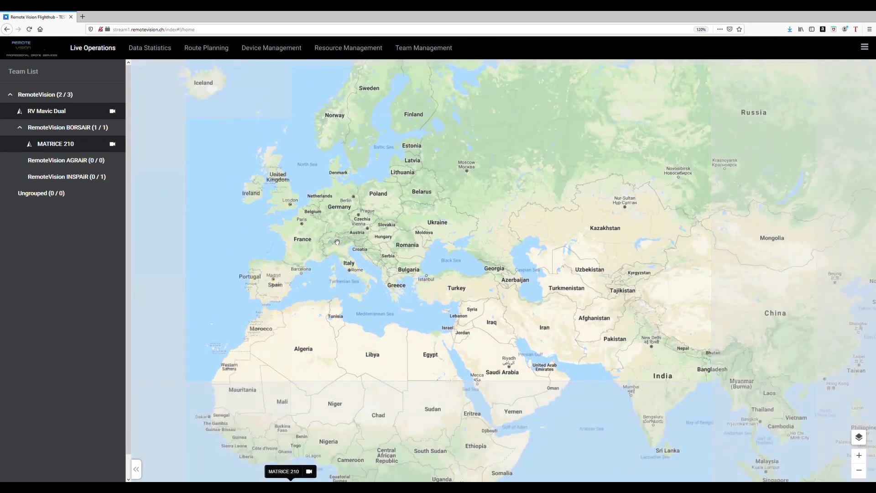
scroll(336, 239, "down", 1)
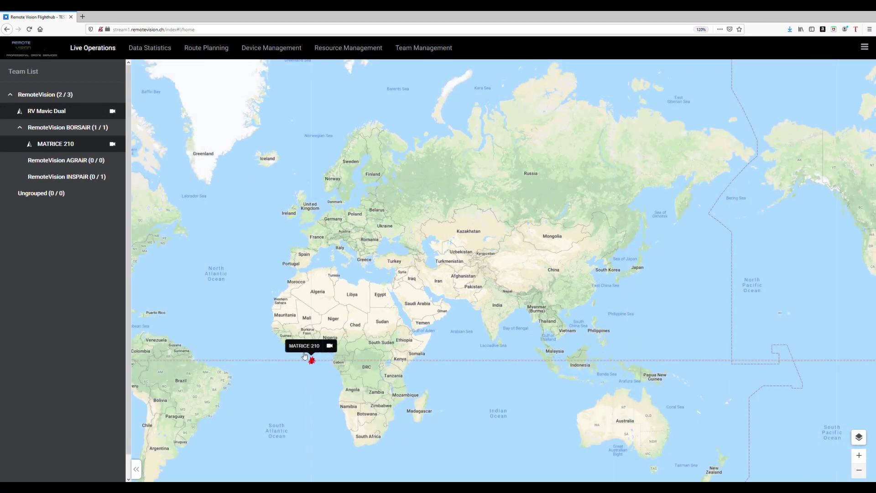
scroll(309, 372, "up", 2)
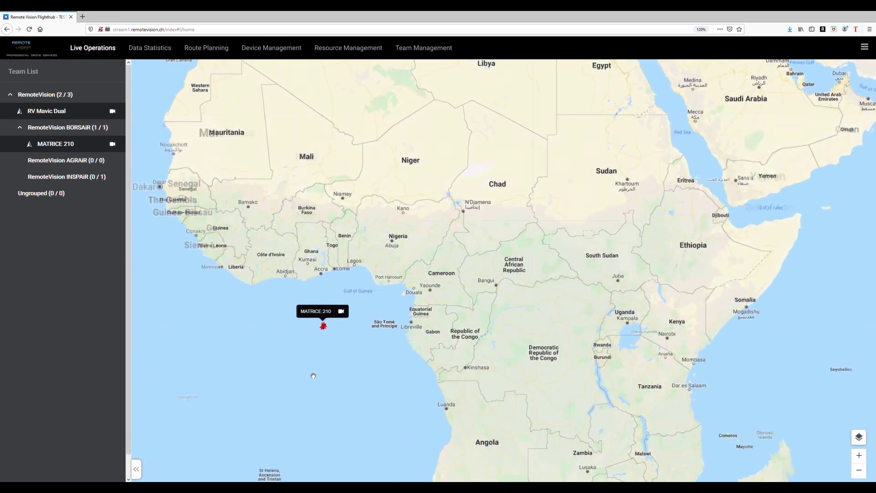
scroll(362, 352, "down", 1)
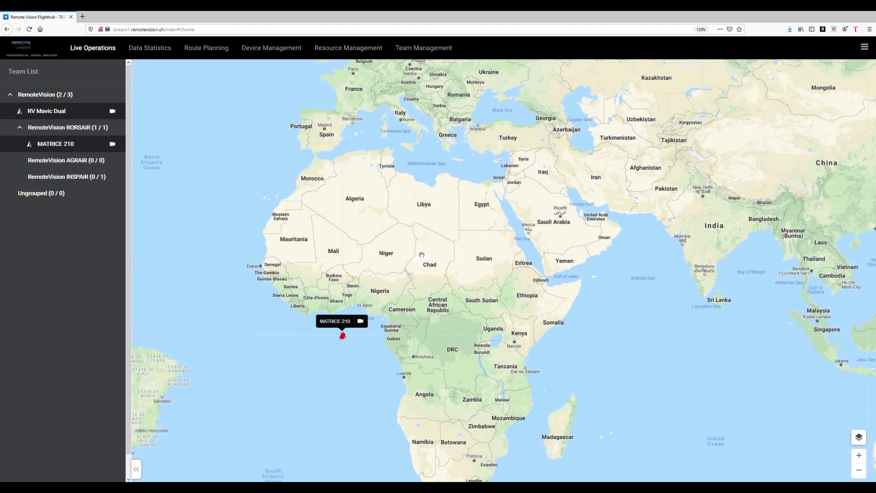
left_click_drag(431, 237, 342, 340)
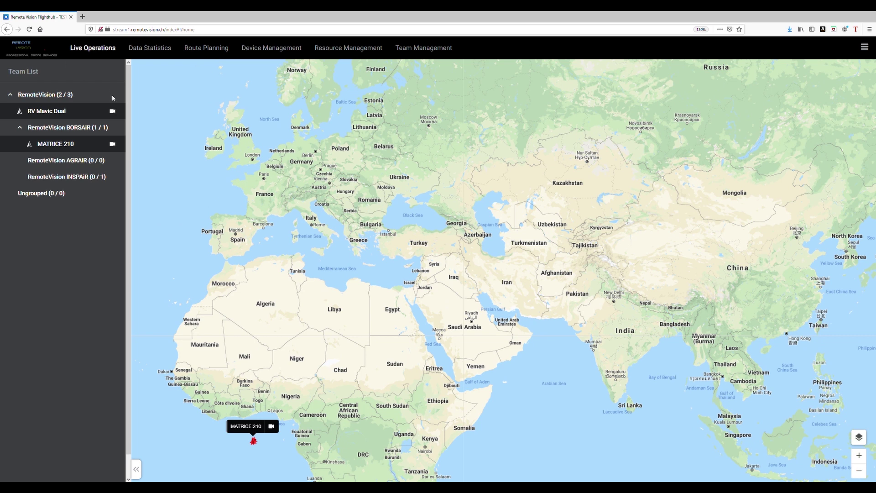
Step: Open the live video feeds of the RV Mavic Dual and the Matrice 210
left_click(113, 112)
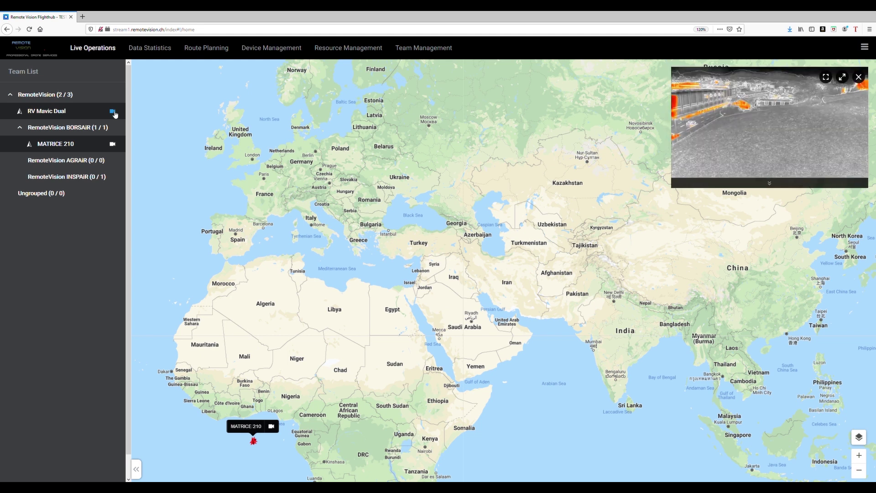
left_click(112, 144)
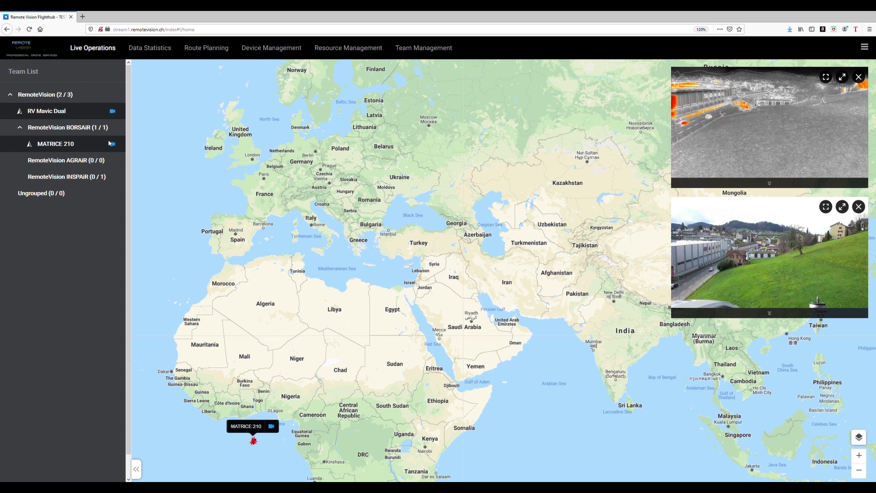
Step: View the Matrice 210 feed in full screen, restore its small size, and expand the flight details under the RV Mavic Dual feed
left_click(825, 207)
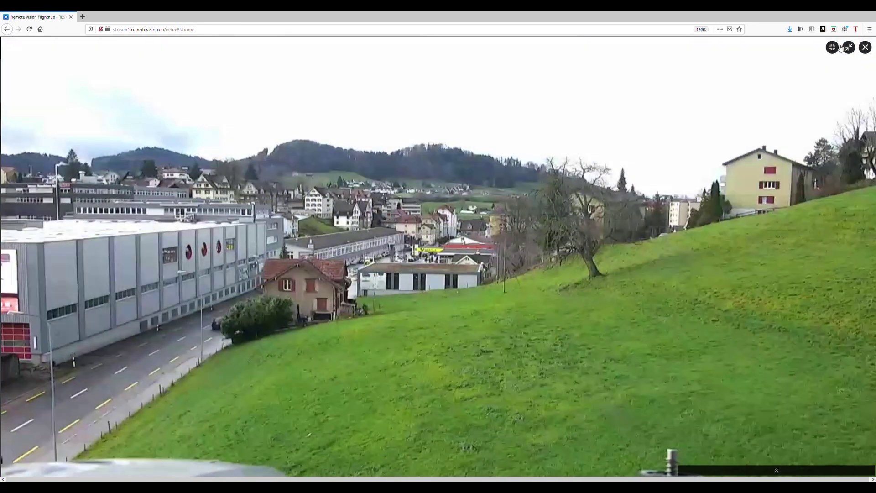
left_click(833, 47)
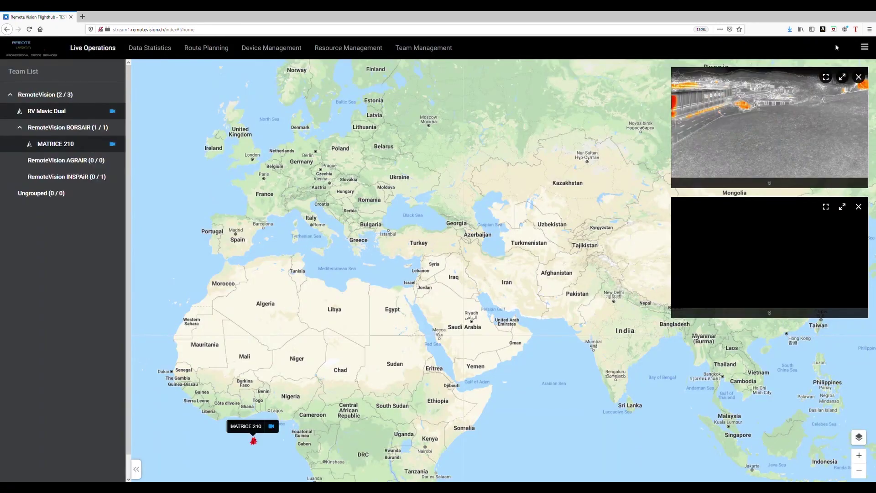
left_click(770, 184)
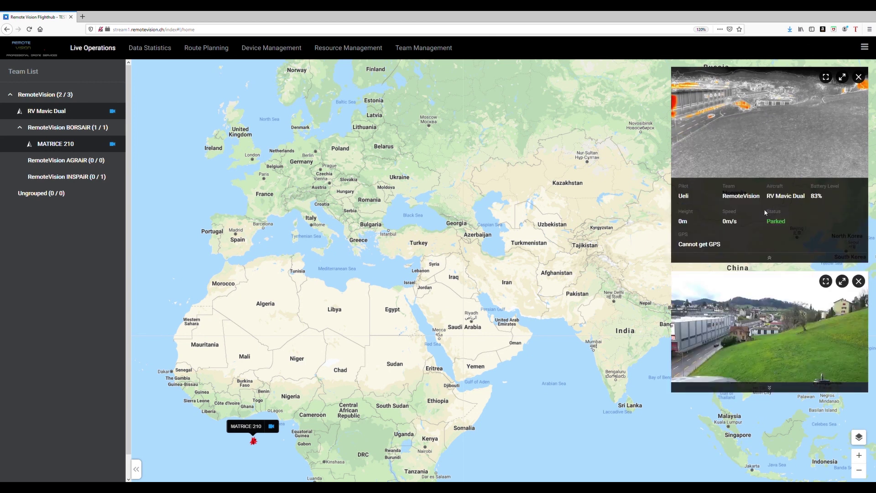